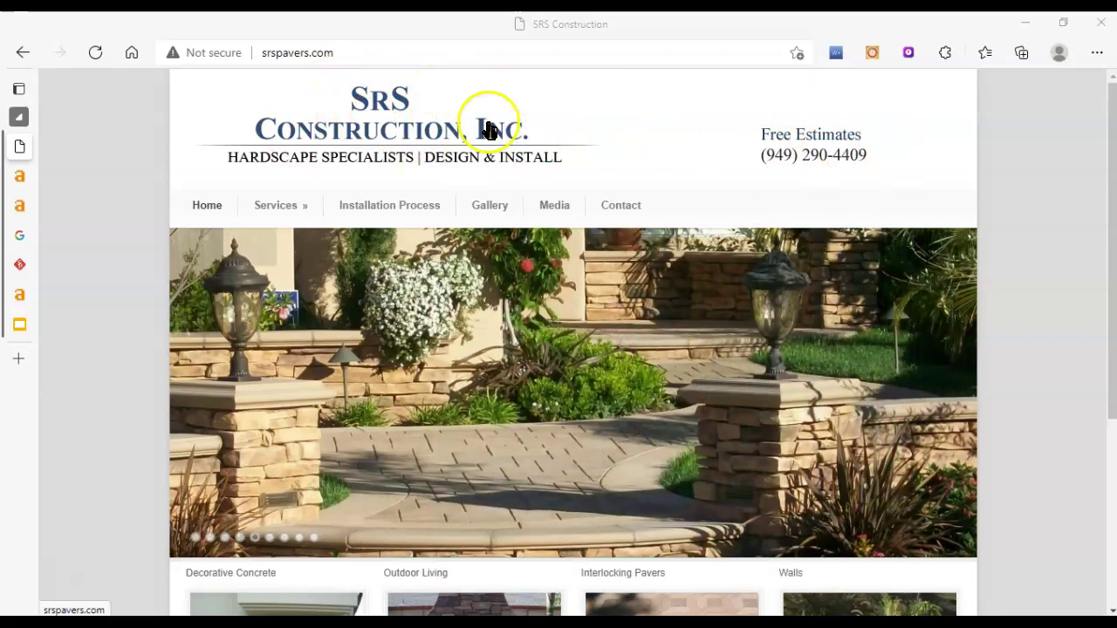
Review the SRS Construction home page, including its header, photo slideshow and the four service category headings.
left_click_drag(705, 147, 713, 122)
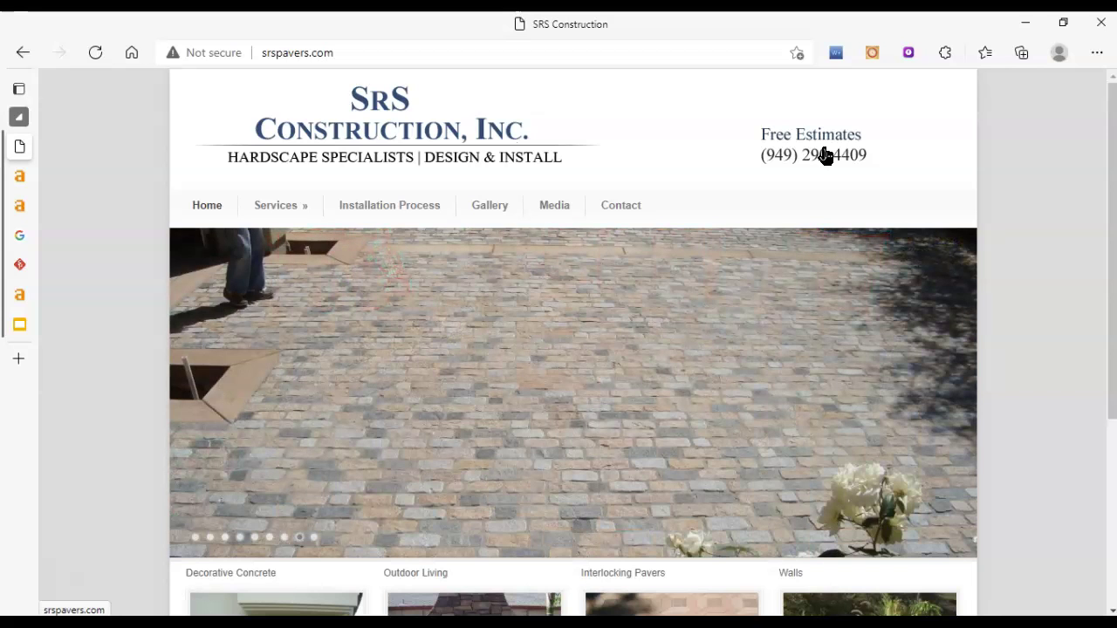
left_click(805, 167)
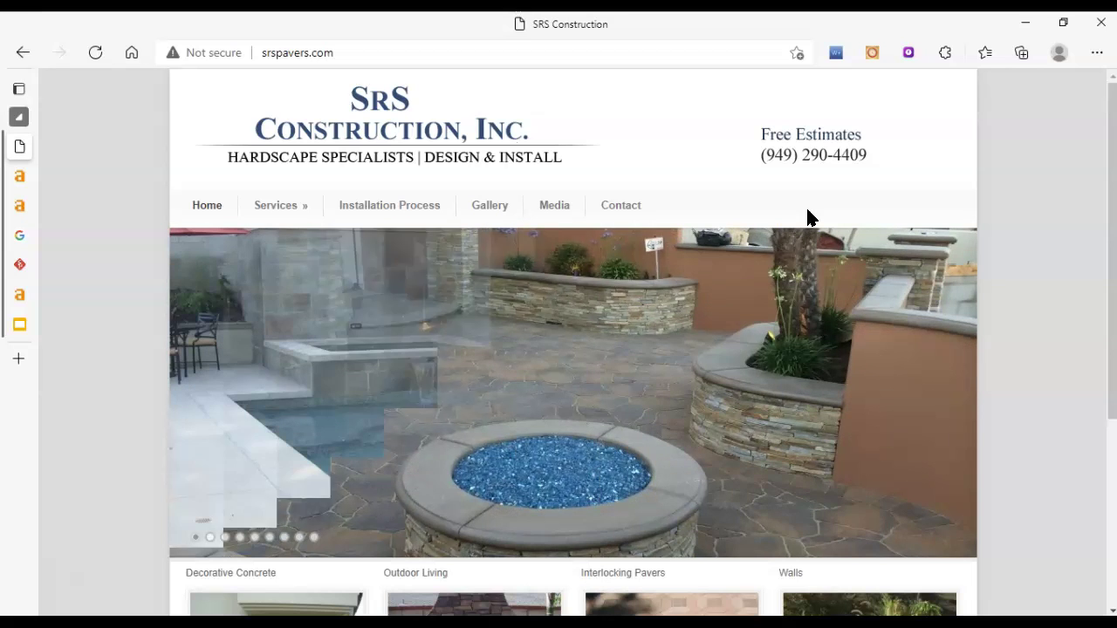
left_click(280, 304)
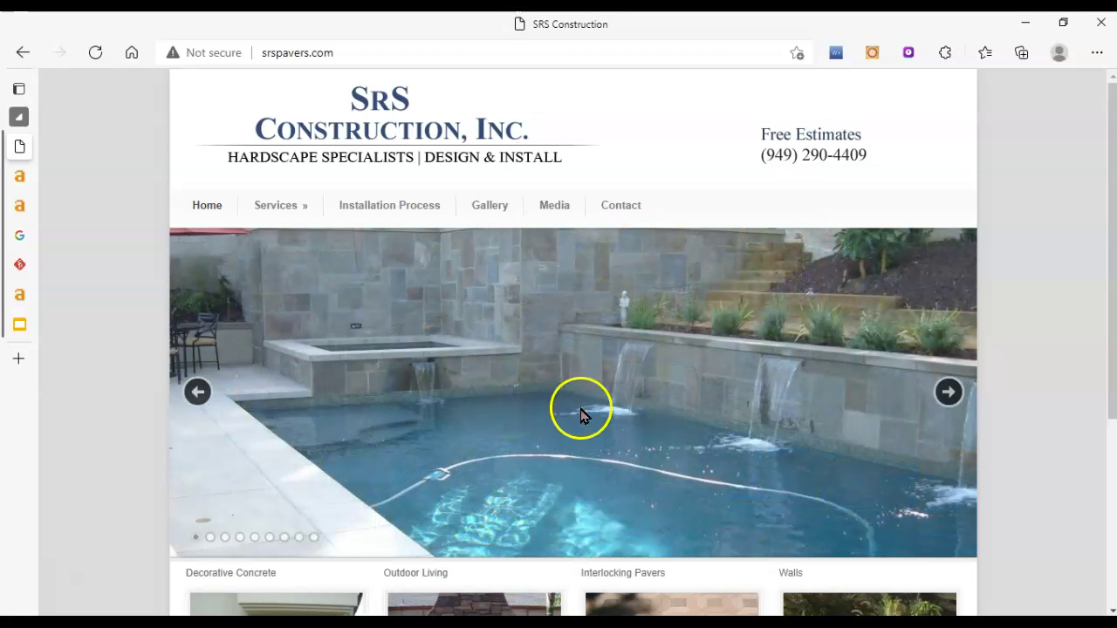
scroll(579, 409, "down", 2)
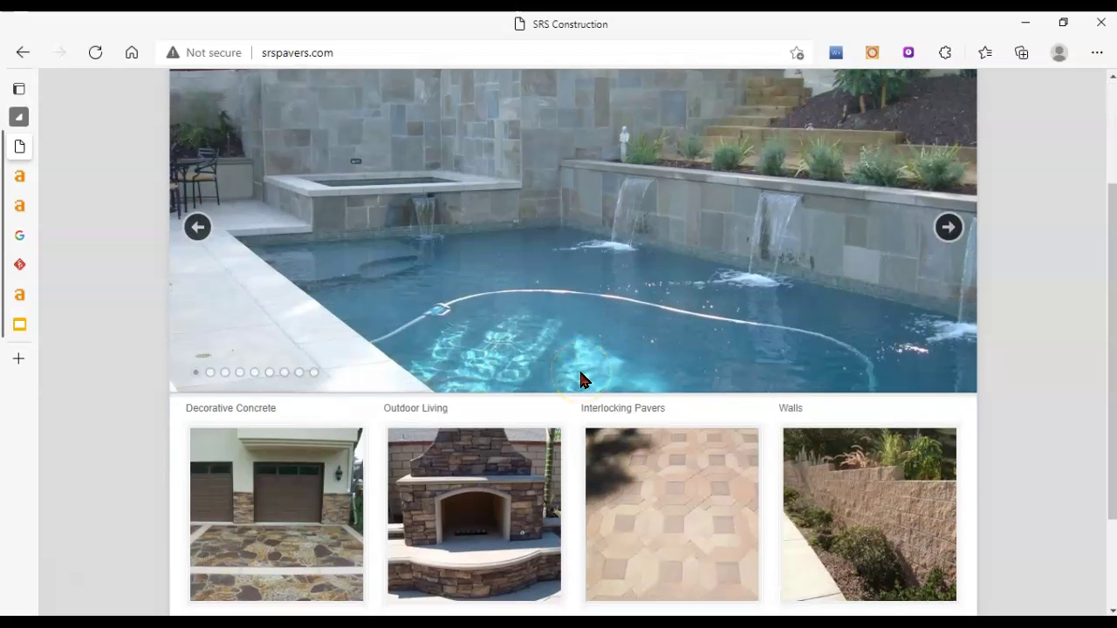
scroll(581, 380, "up", 2)
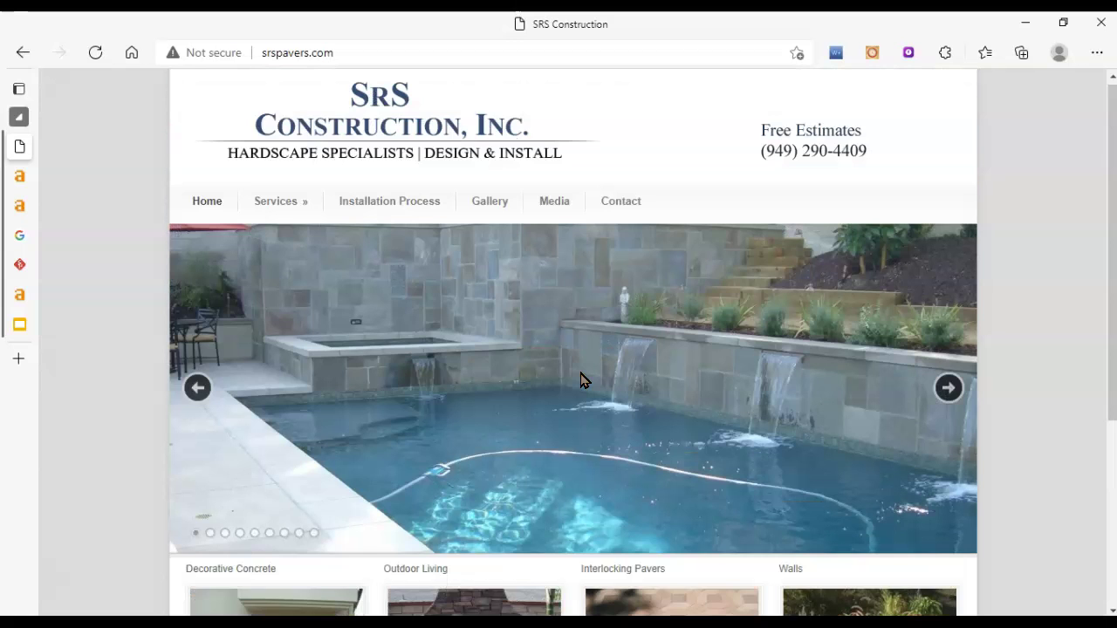
scroll(582, 380, "down", 4)
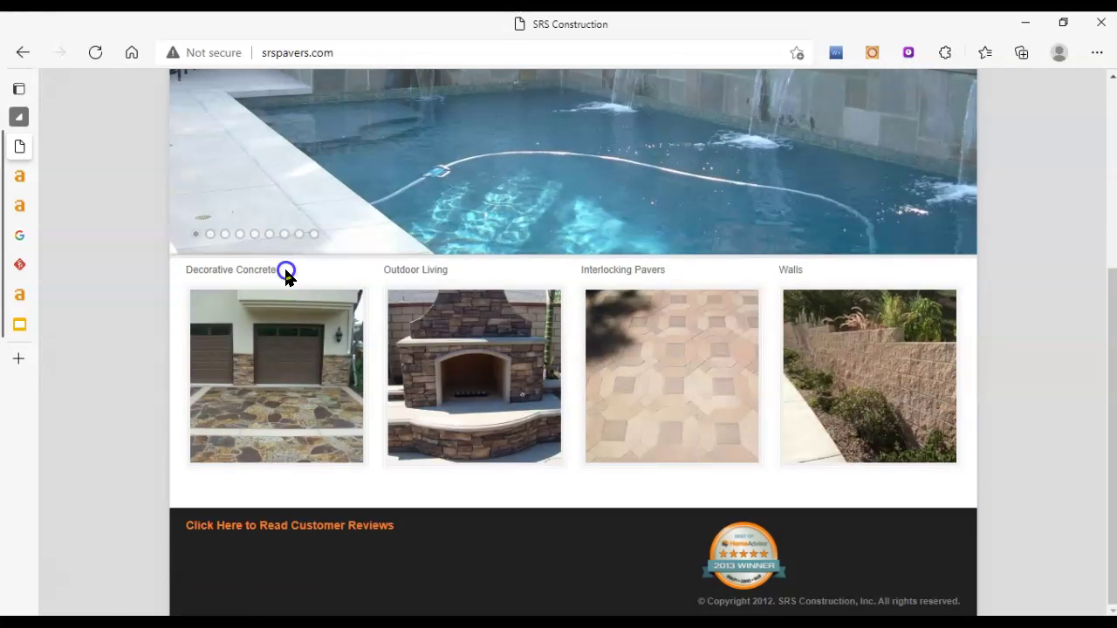
left_click_drag(287, 274, 145, 277)
left_click(476, 277)
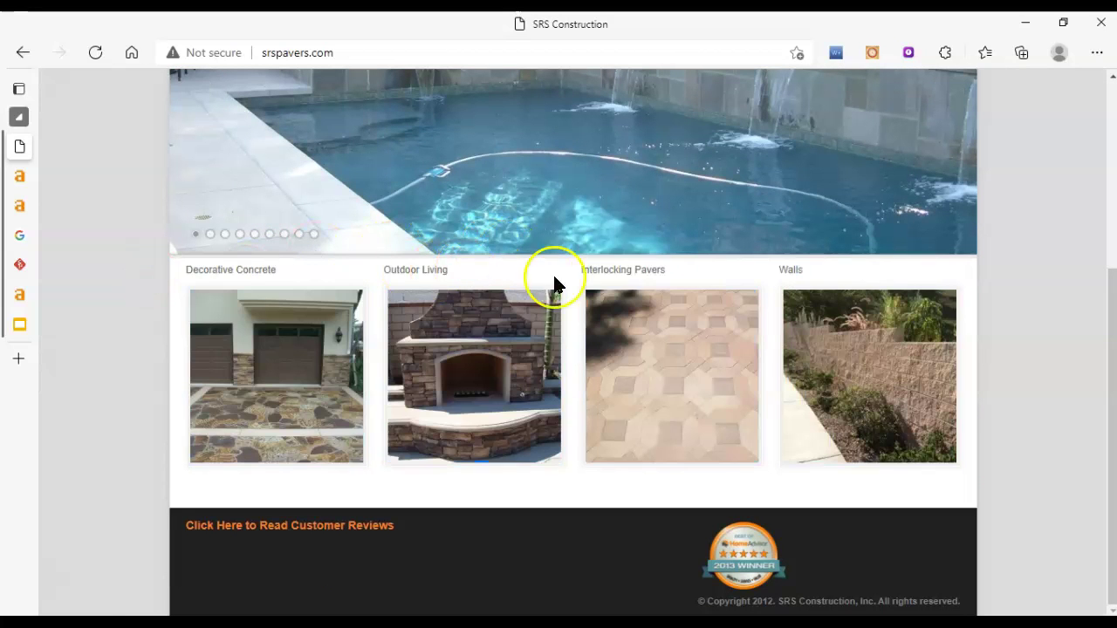
left_click_drag(601, 270, 852, 287)
scroll(798, 429, "up", 4)
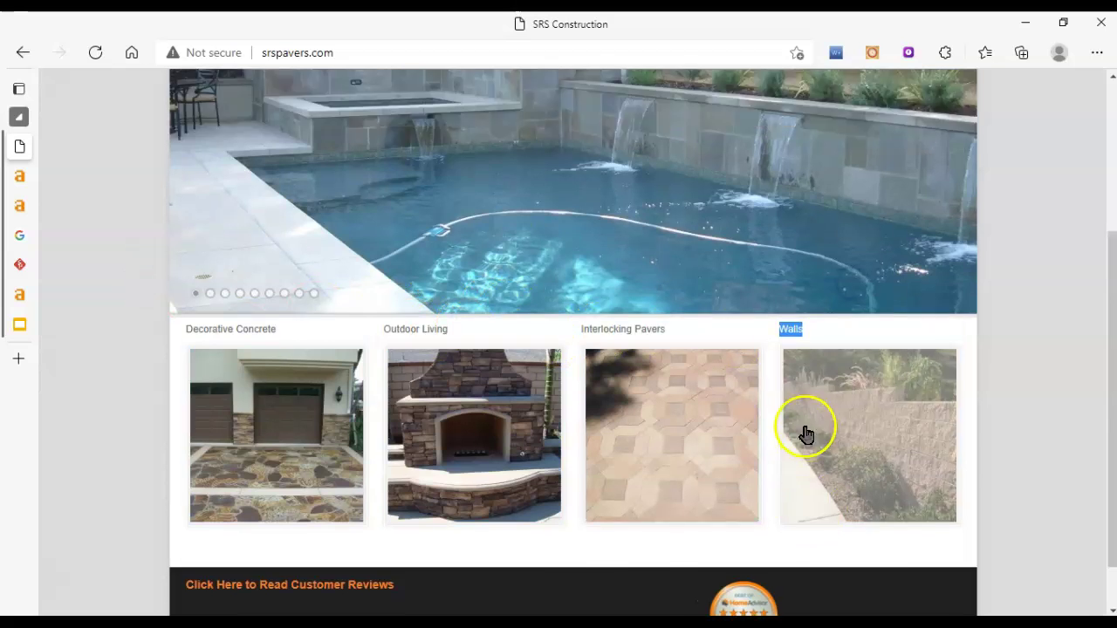
scroll(537, 364, "down", 4)
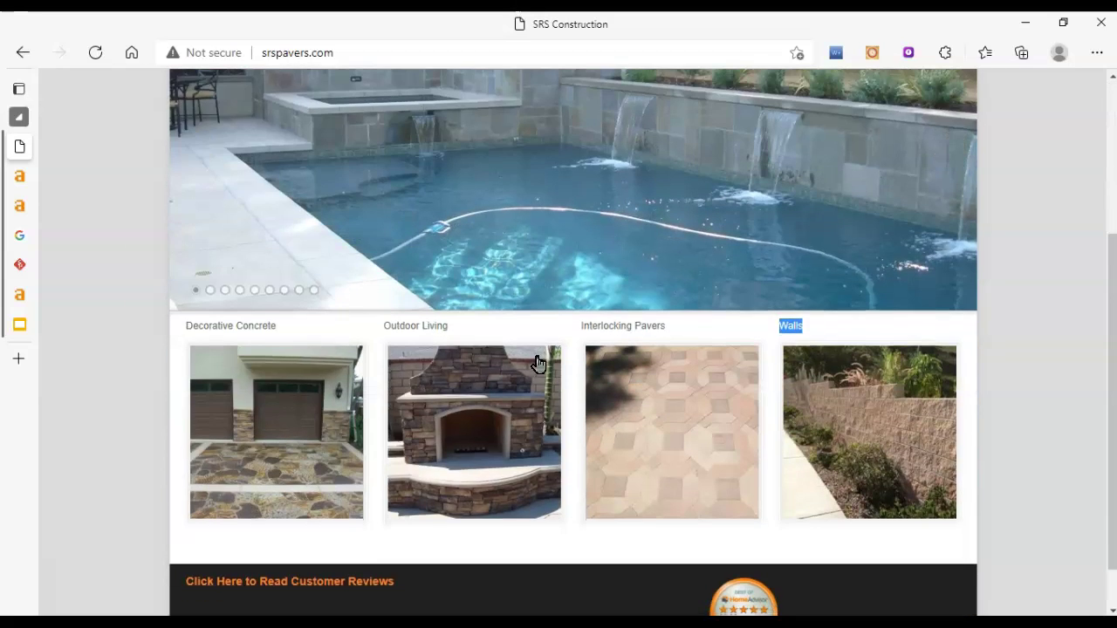
scroll(542, 515, "up", 4)
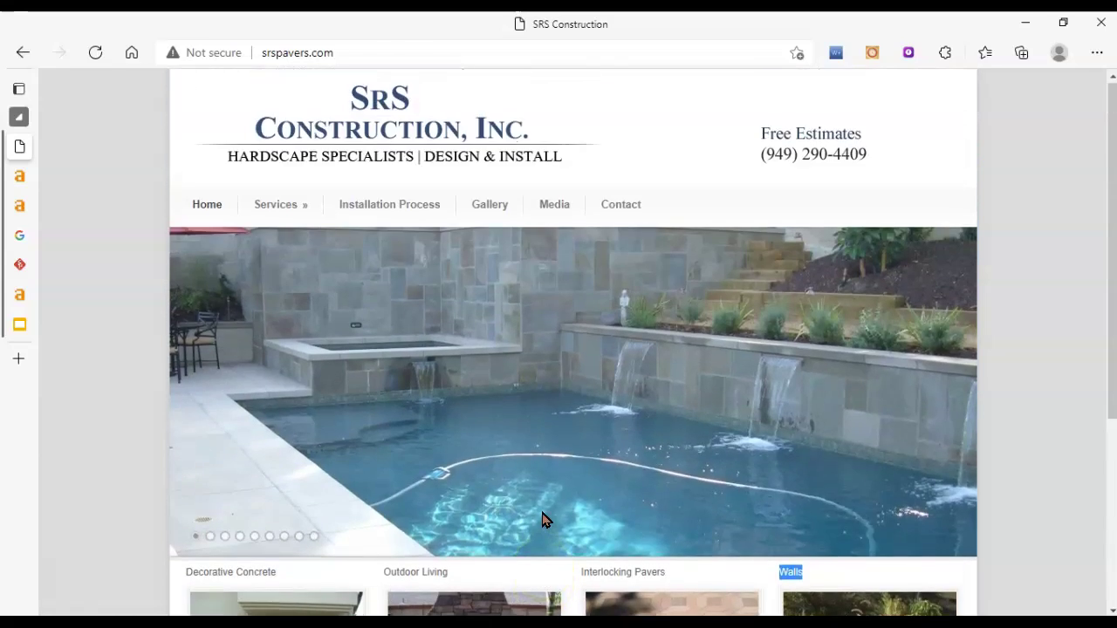
Open the SRS Construction Contact page and examine the business address and contact form.
left_click(626, 210)
scroll(437, 392, "down", 4)
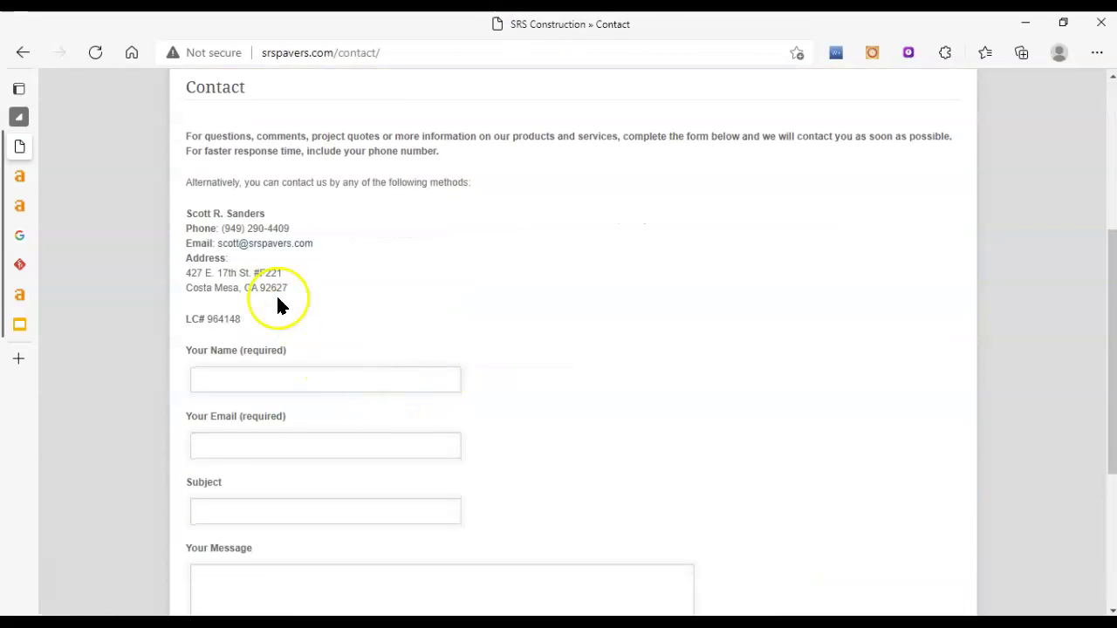
left_click_drag(317, 299, 187, 282)
left_click(179, 274)
left_click_drag(301, 285, 212, 287)
scroll(770, 585, "up", 4)
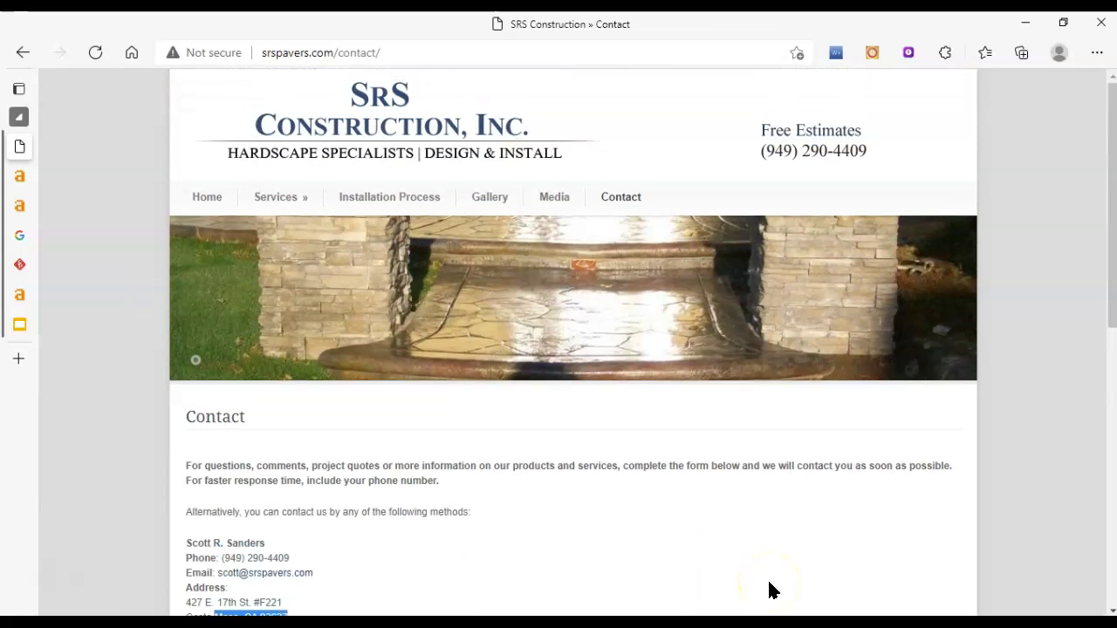
scroll(561, 504, "down", 2)
scroll(553, 494, "down", 5)
scroll(498, 454, "up", 8)
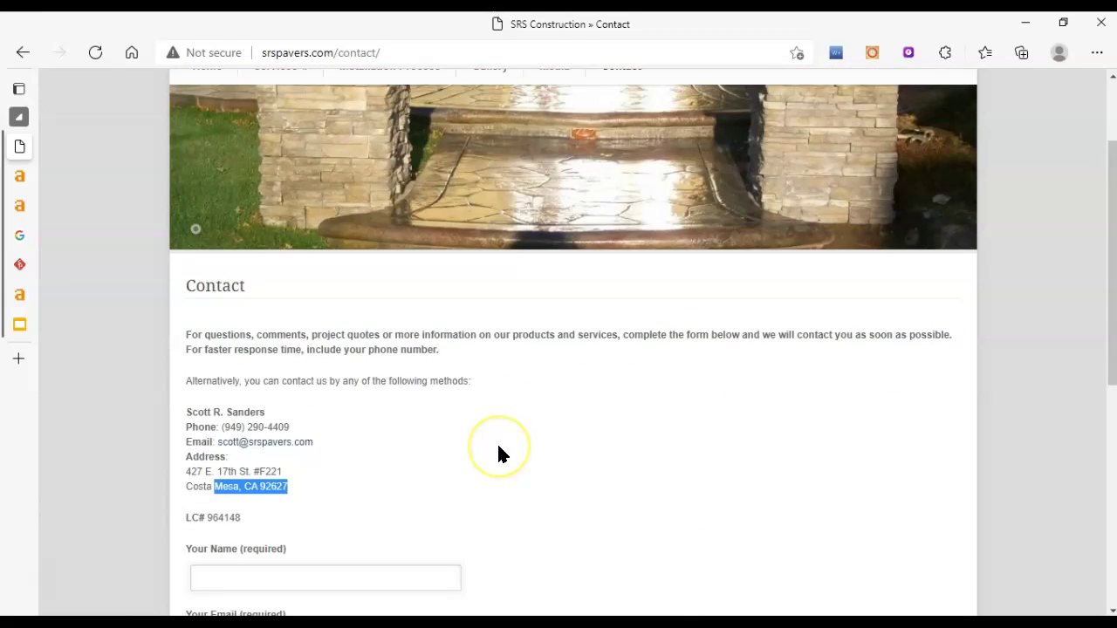
Open the Decorative Concrete service page and examine its text and photo gallery.
mouse_move(310, 195)
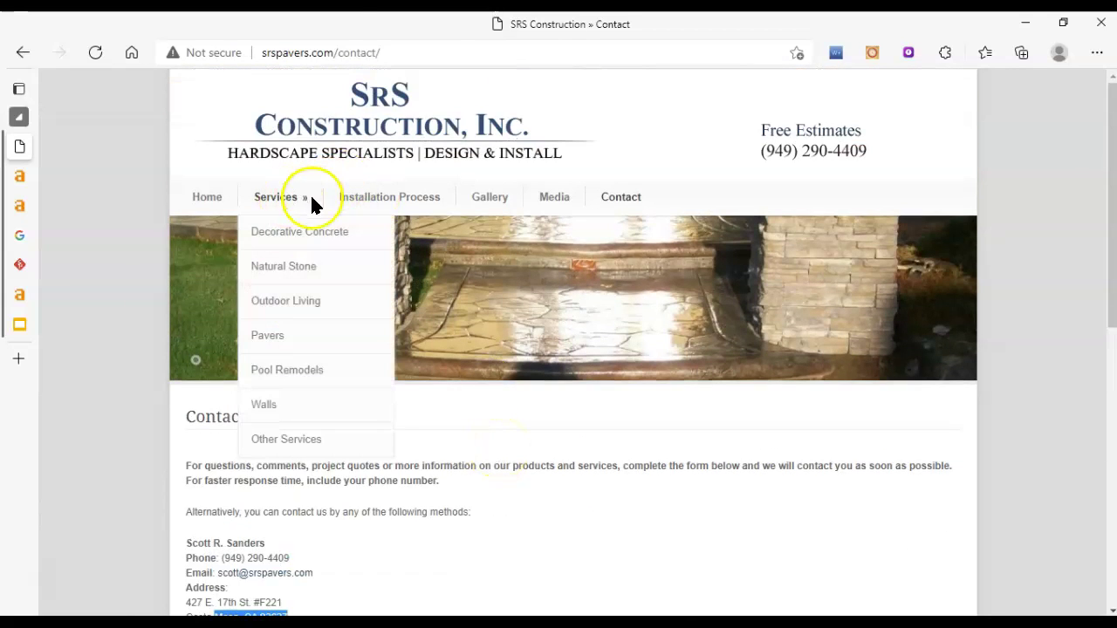
left_click(311, 236)
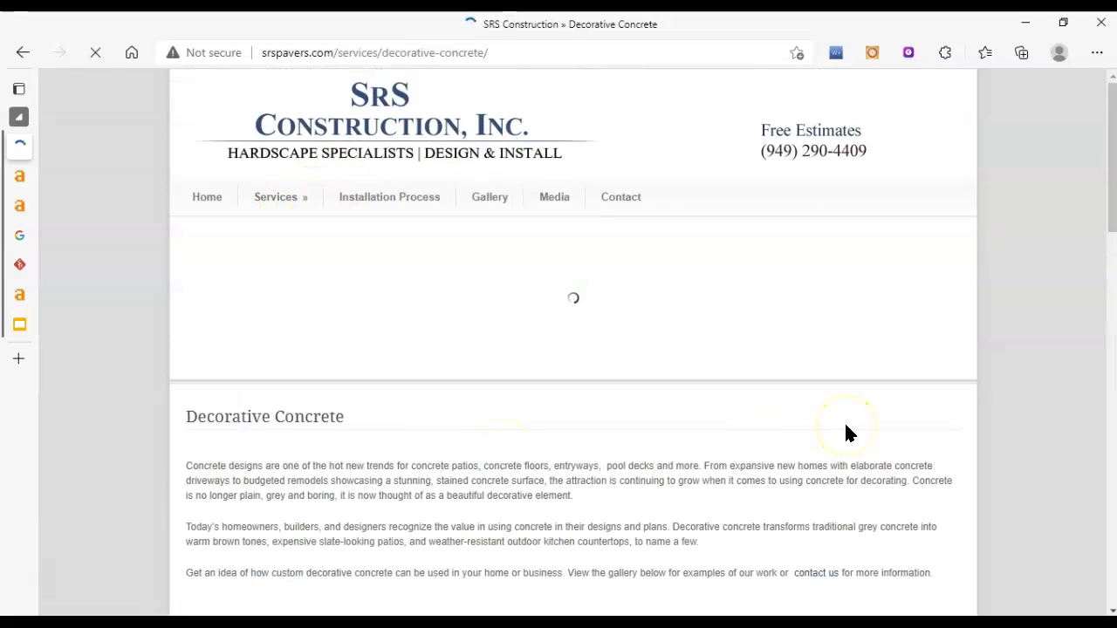
scroll(463, 480, "down", 12)
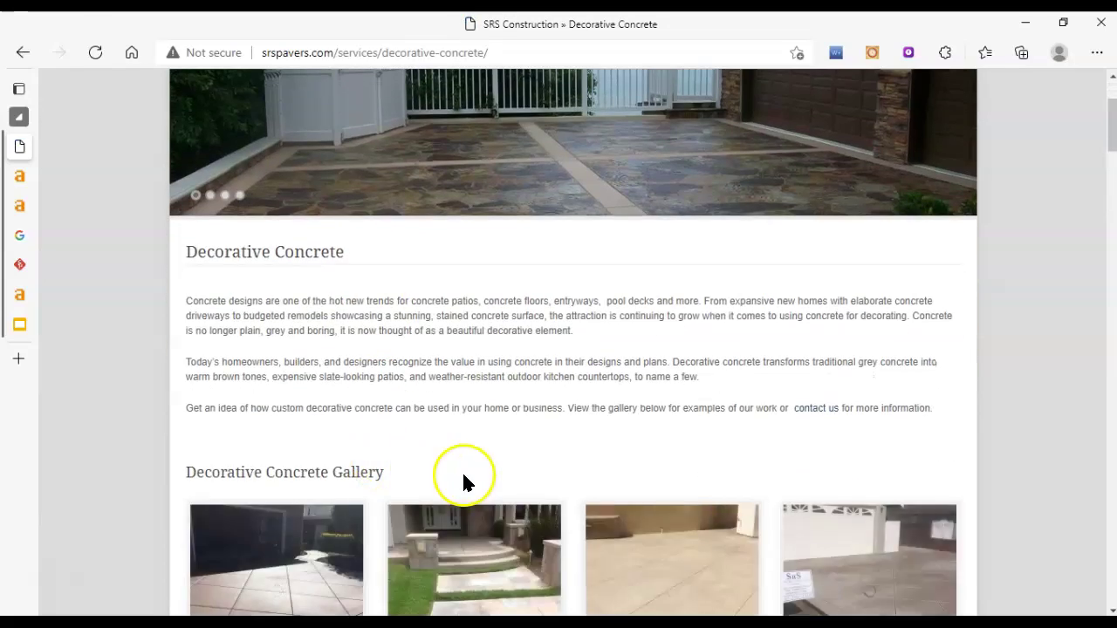
scroll(463, 481, "down", 8)
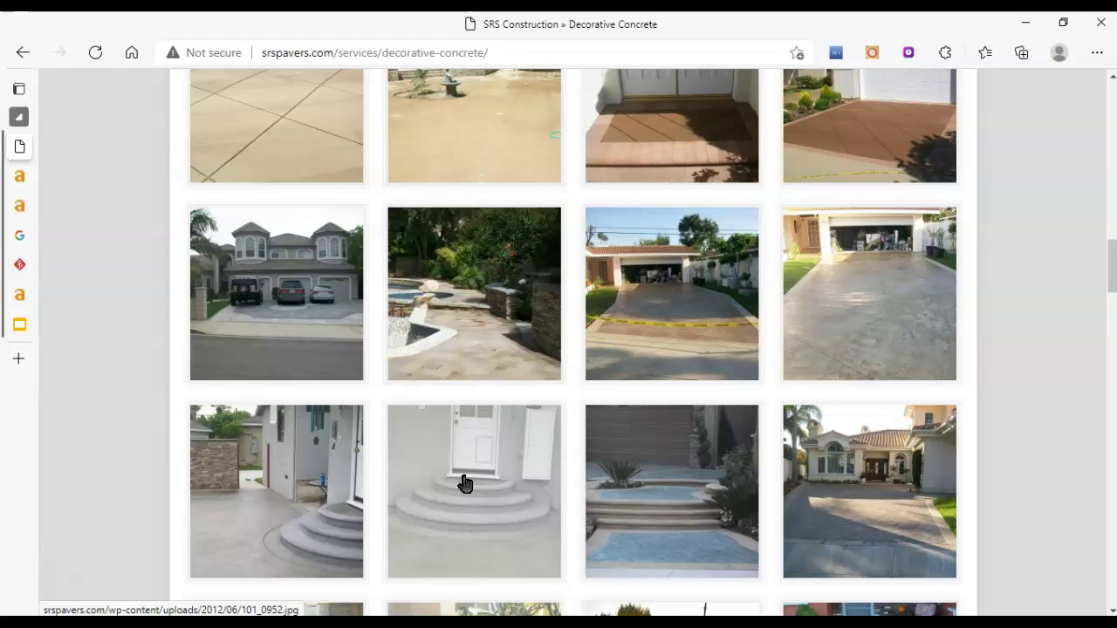
scroll(549, 444, "up", 15)
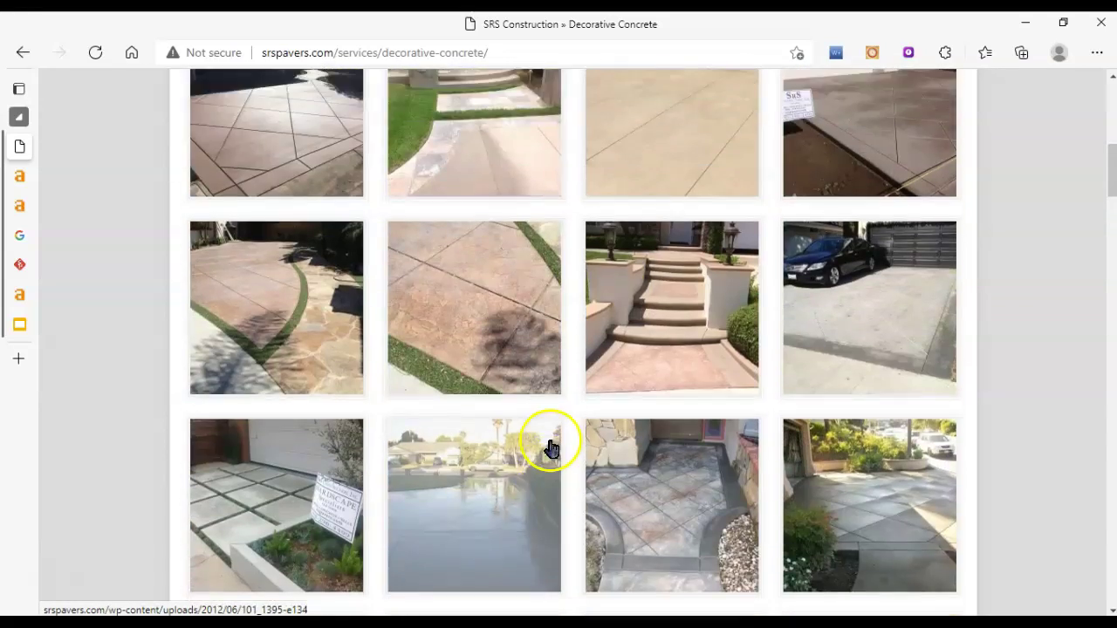
scroll(551, 447, "up", 2)
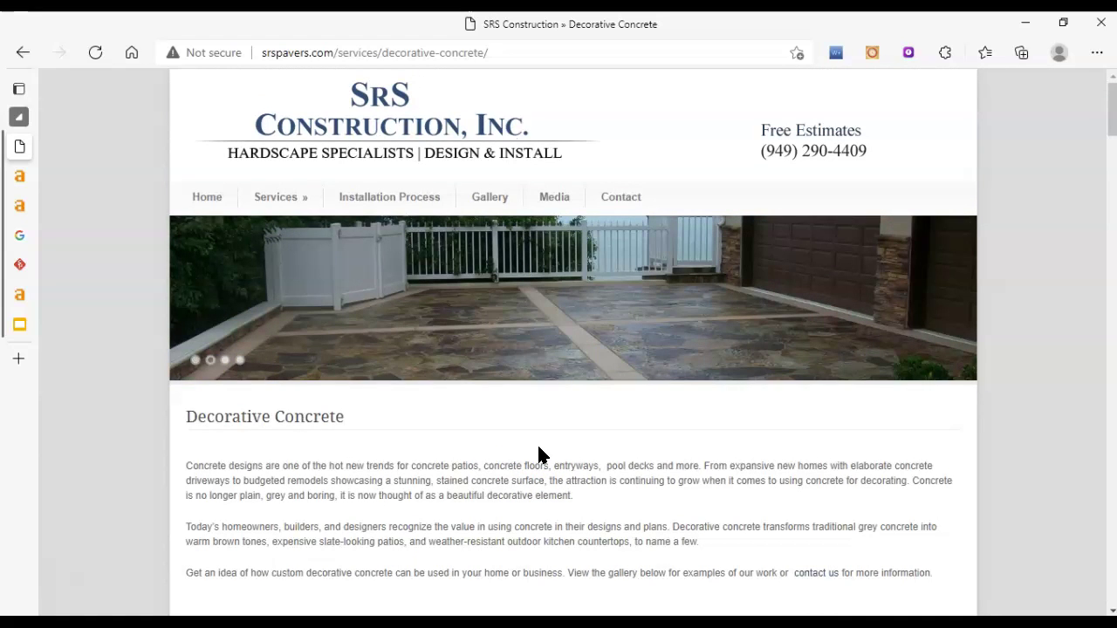
scroll(579, 437, "down", 4)
scroll(580, 434, "down", 2)
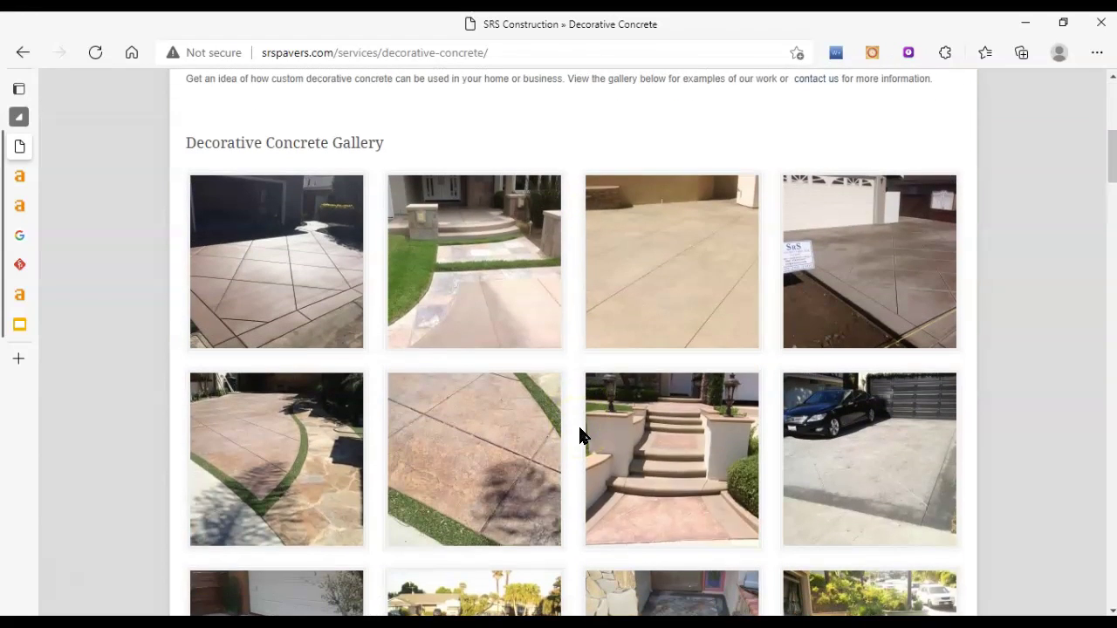
Check the file name offered for saving the third Decorative Concrete Gallery image, without saving it.
right_click(689, 302)
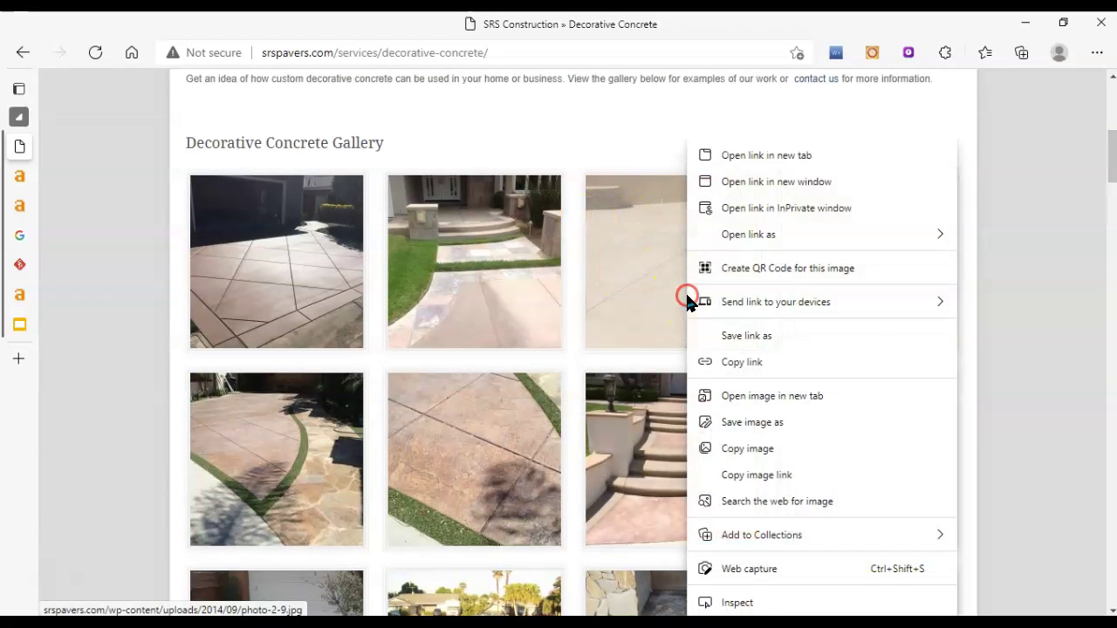
left_click(768, 425)
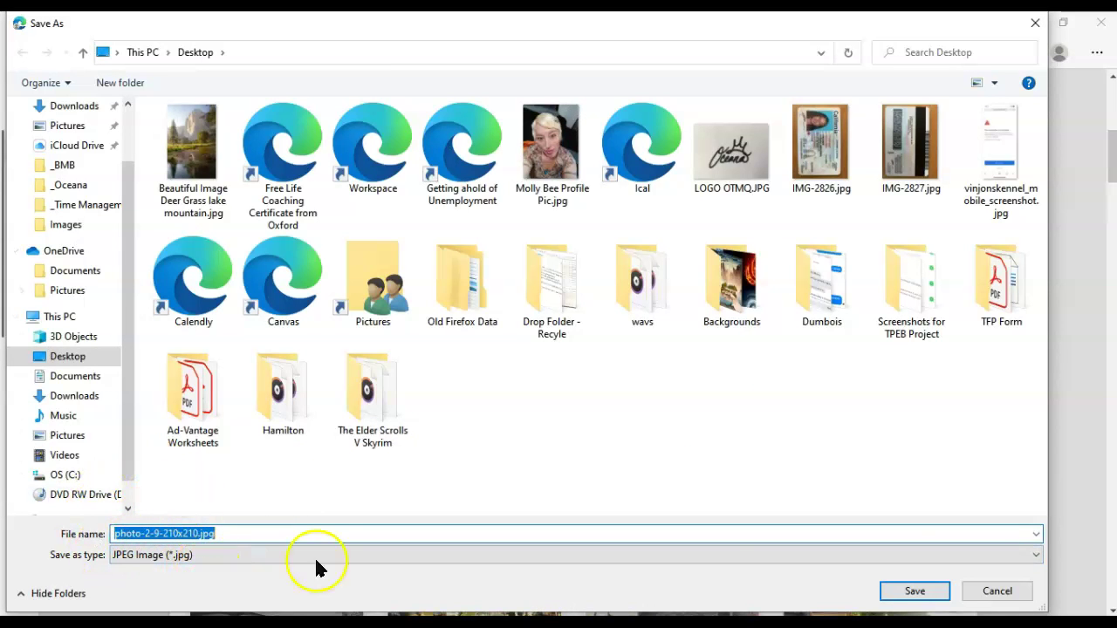
left_click(1015, 593)
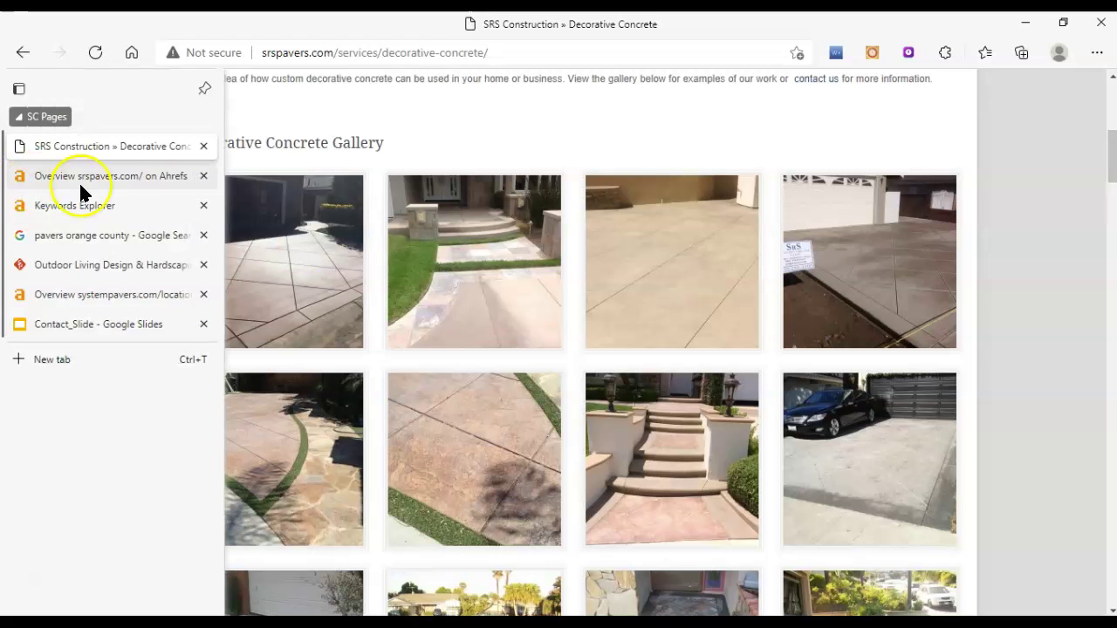
Switch to the Ahrefs overview of srspavers.com and examine its UR, DR, backlinks and referring domains.
left_click(99, 178)
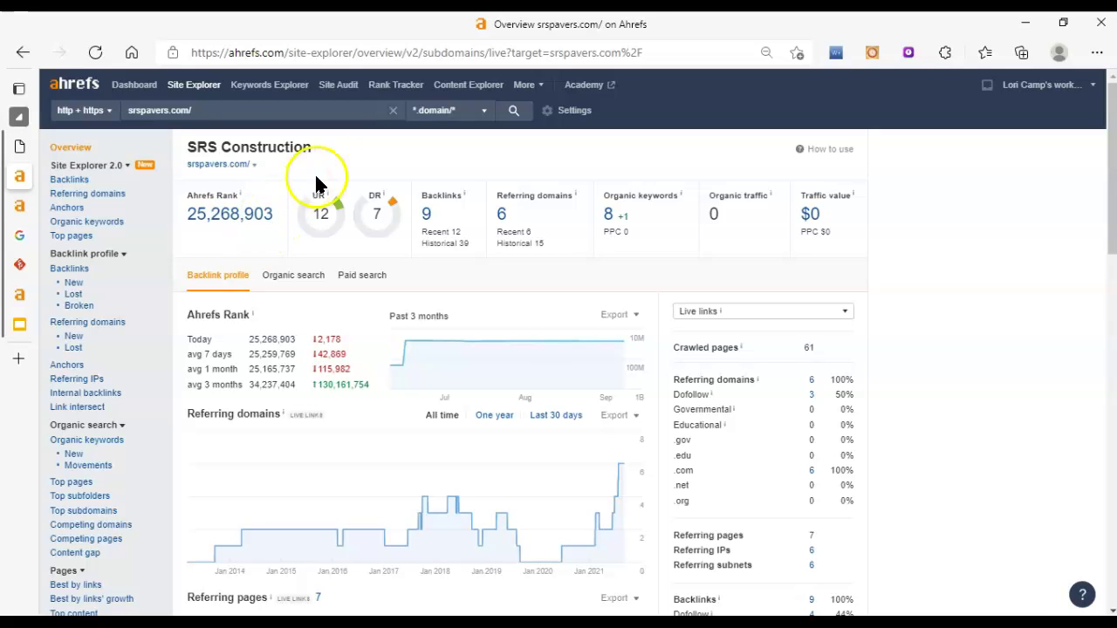
mouse_move(384, 201)
left_click(299, 239)
left_click(275, 111)
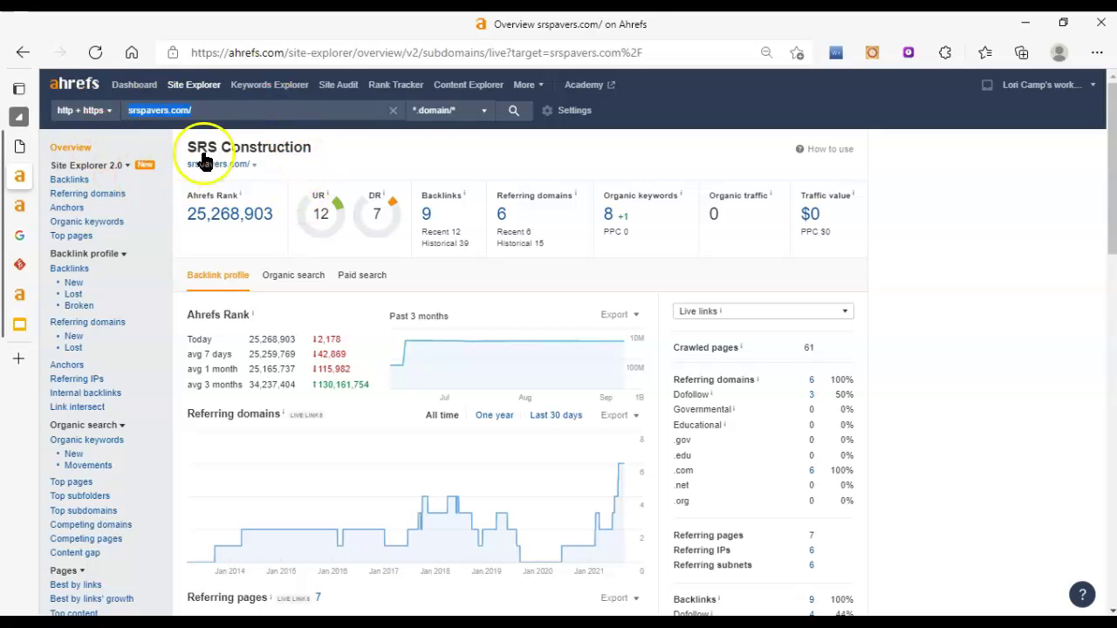
left_click_drag(366, 193, 382, 261)
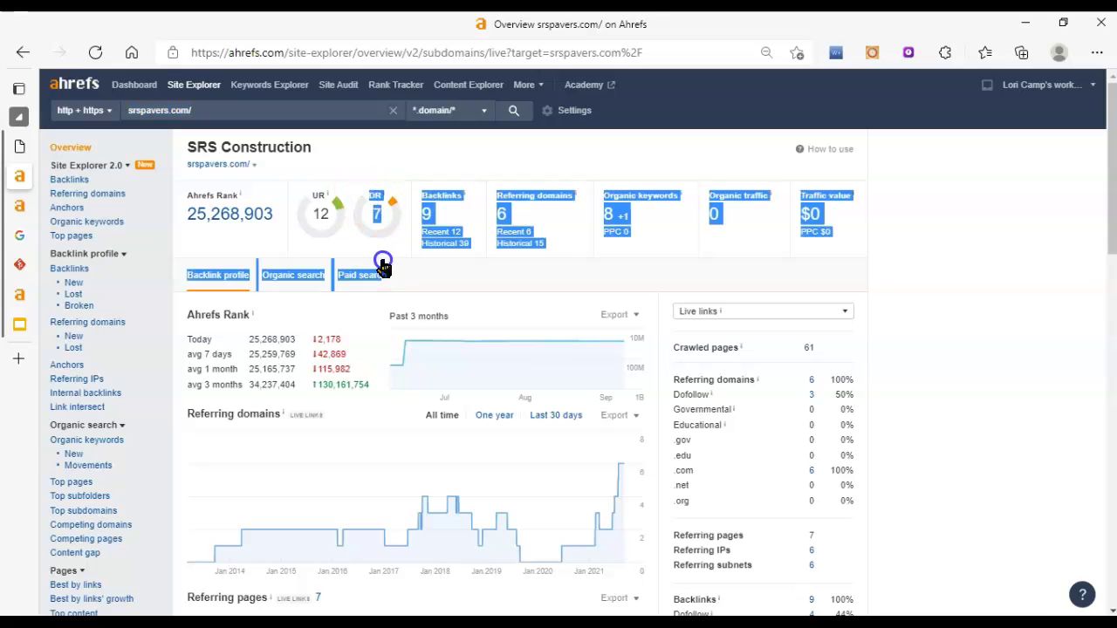
left_click(384, 246)
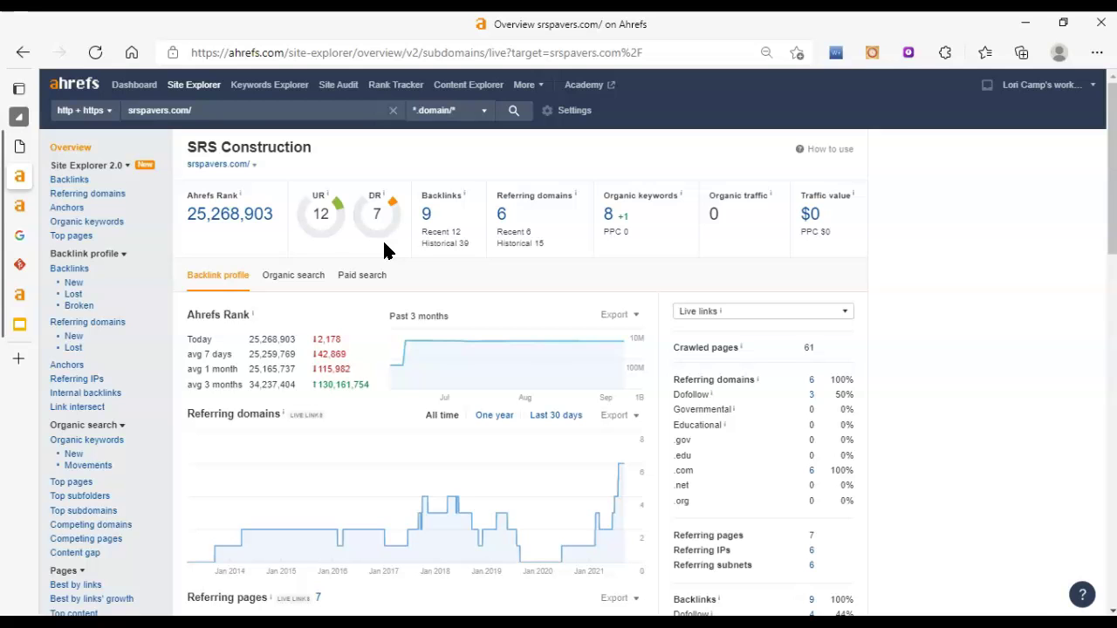
double_click(314, 217)
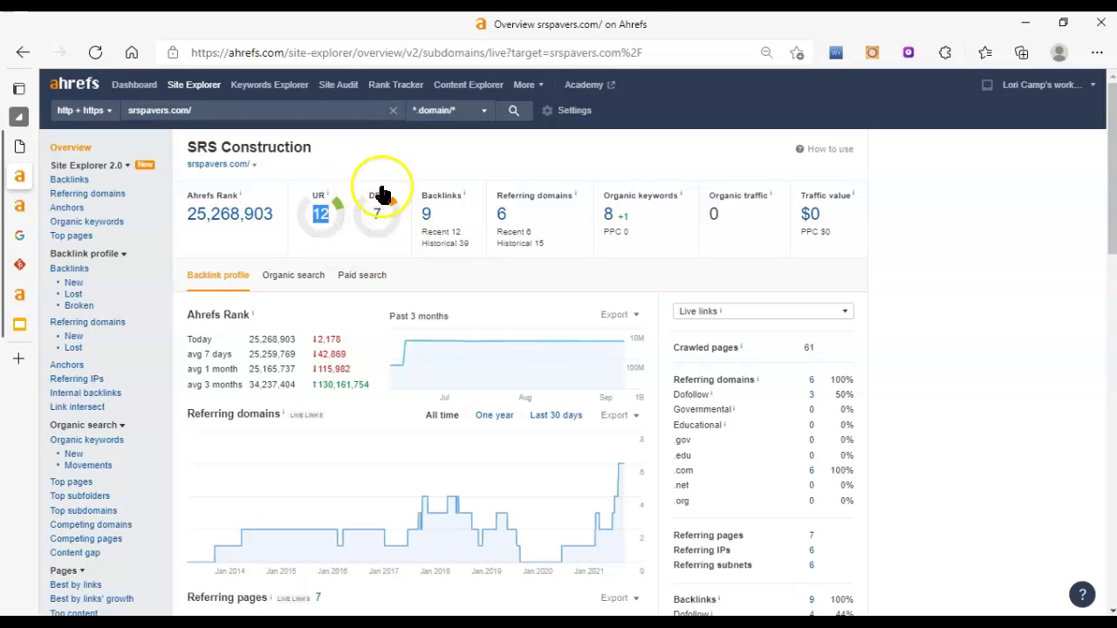
left_click(340, 237)
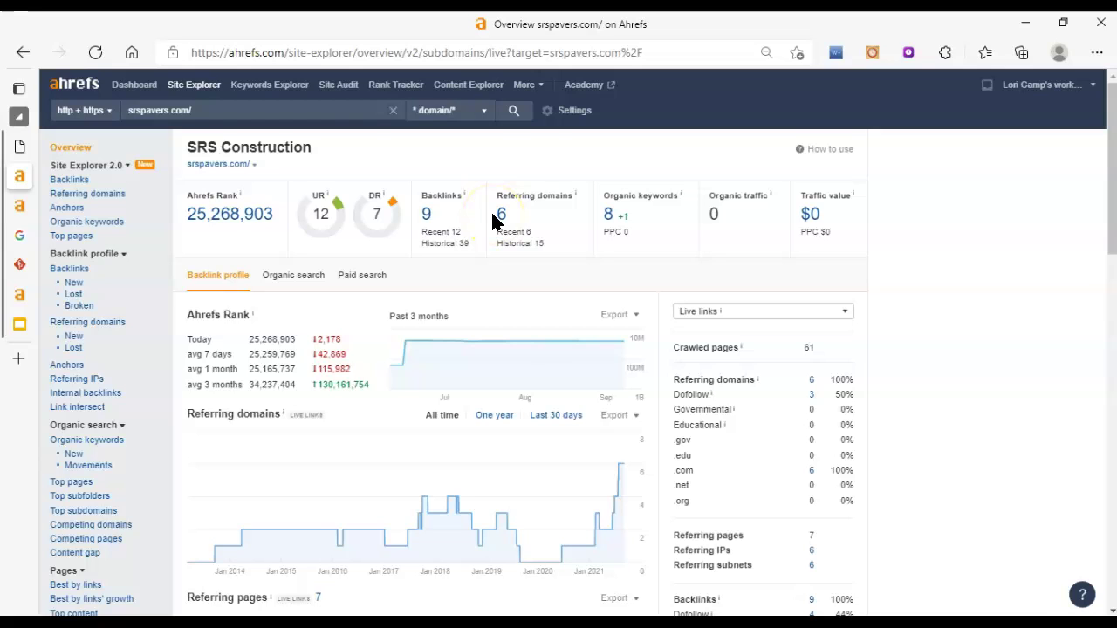
left_click_drag(368, 194, 390, 263)
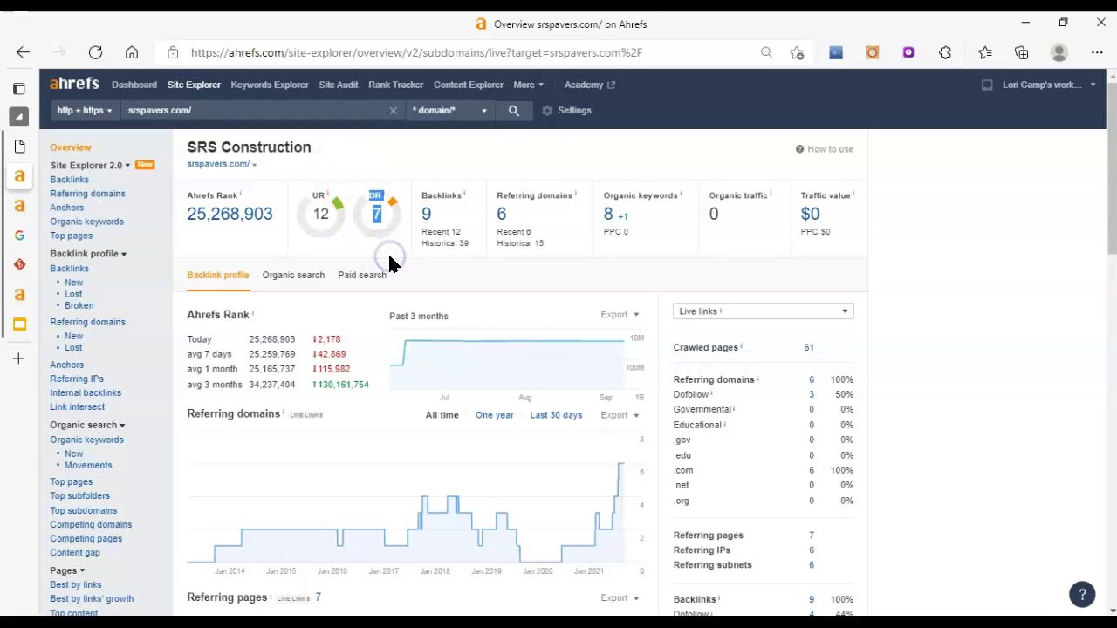
left_click(562, 251)
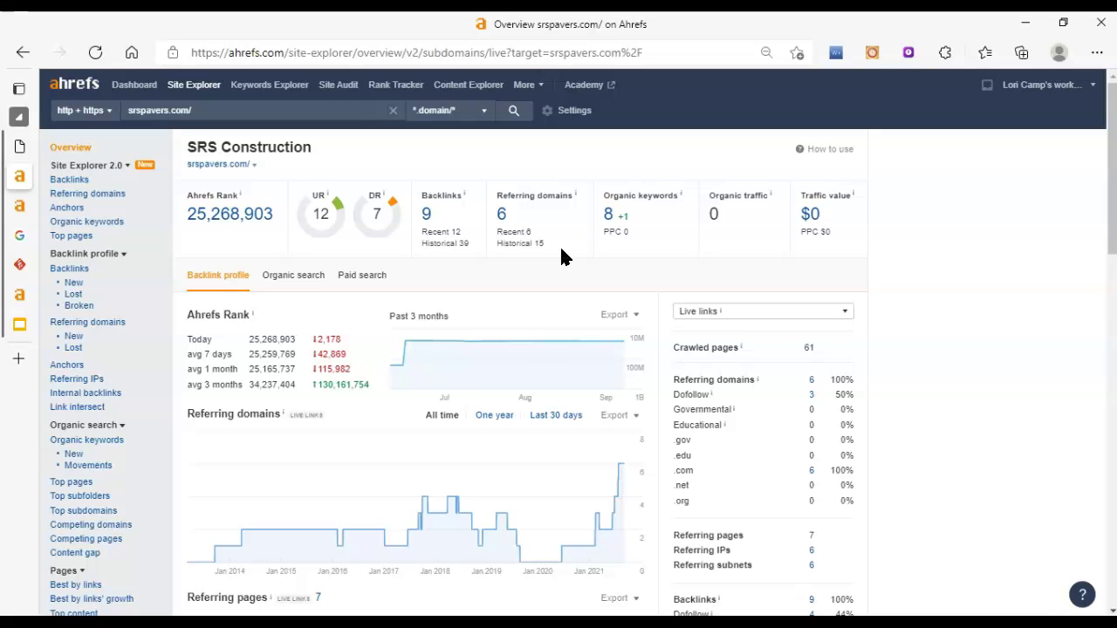
left_click(519, 196)
Switch to the Ahrefs Keywords Explorer and examine the matching terms, focusing on "pavers orange county".
left_click(24, 209)
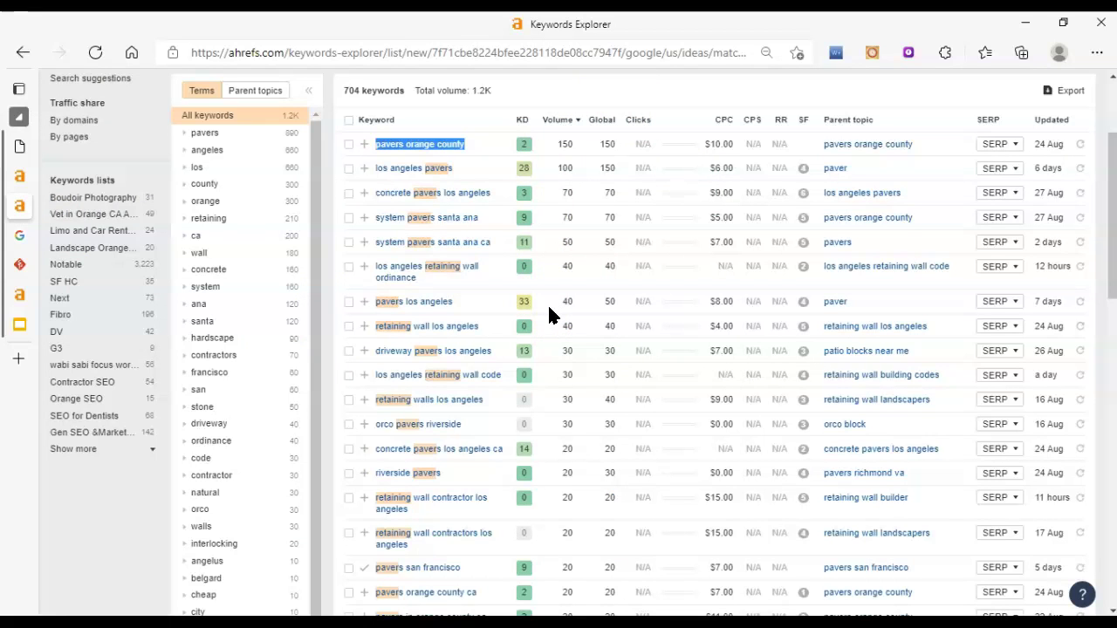
left_click(518, 210)
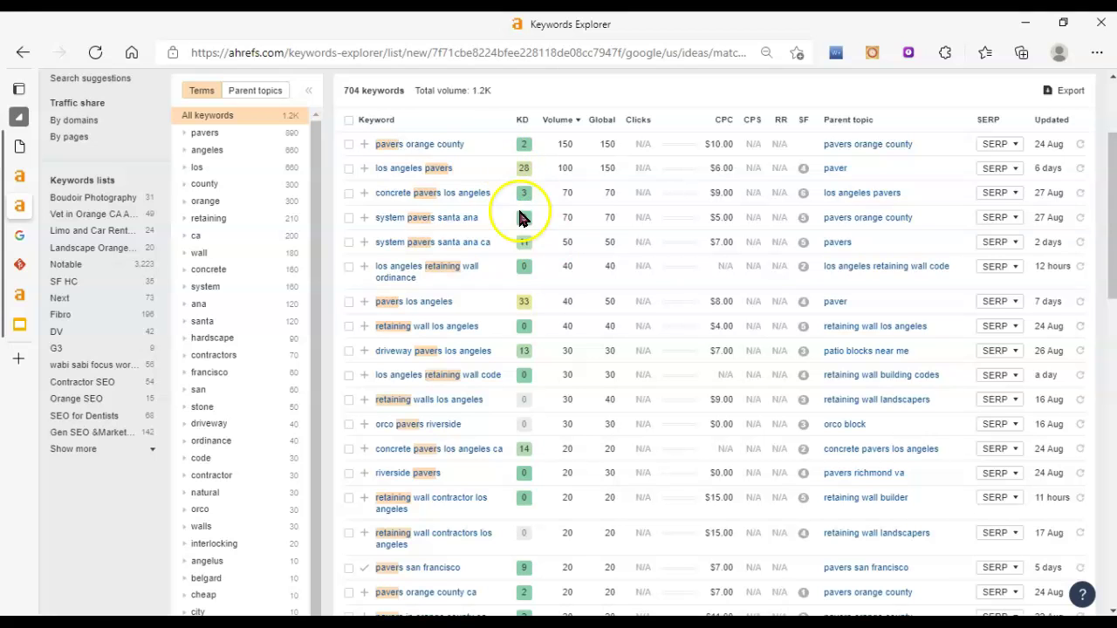
scroll(475, 188, "up", 3)
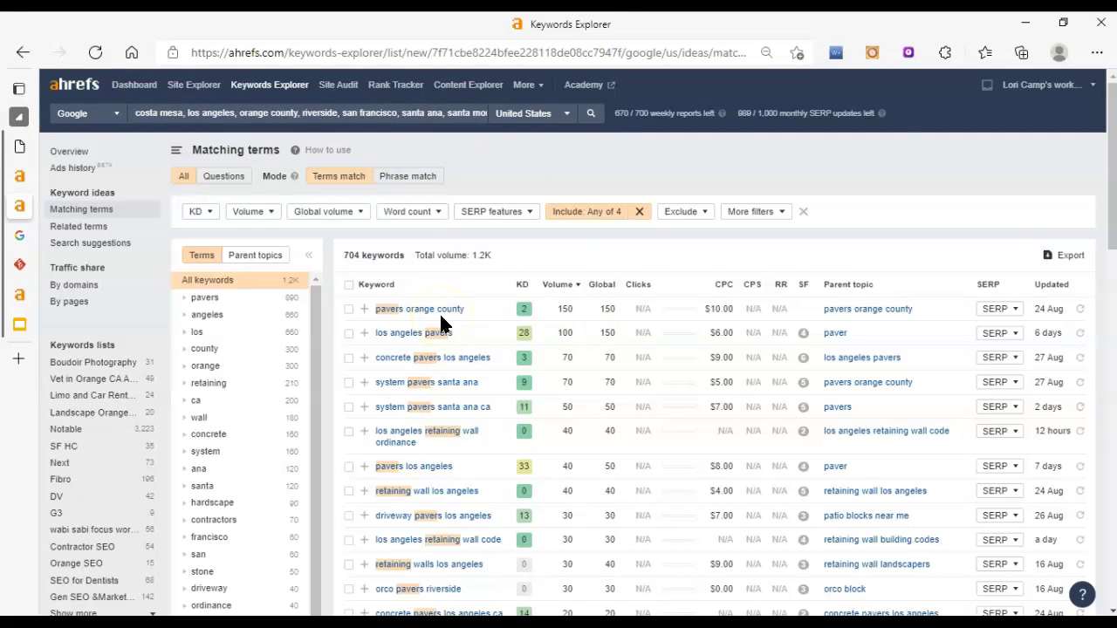
left_click(475, 316)
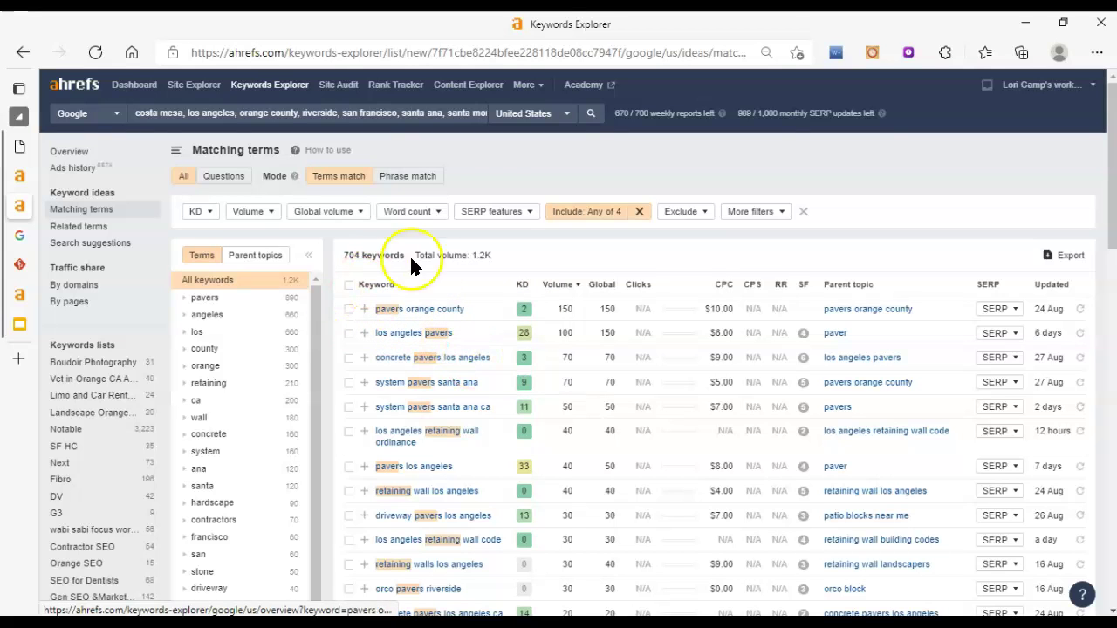
Review the city names in the keyword search and the words set in the Include filter of the matching terms.
left_click_drag(131, 113, 665, 138)
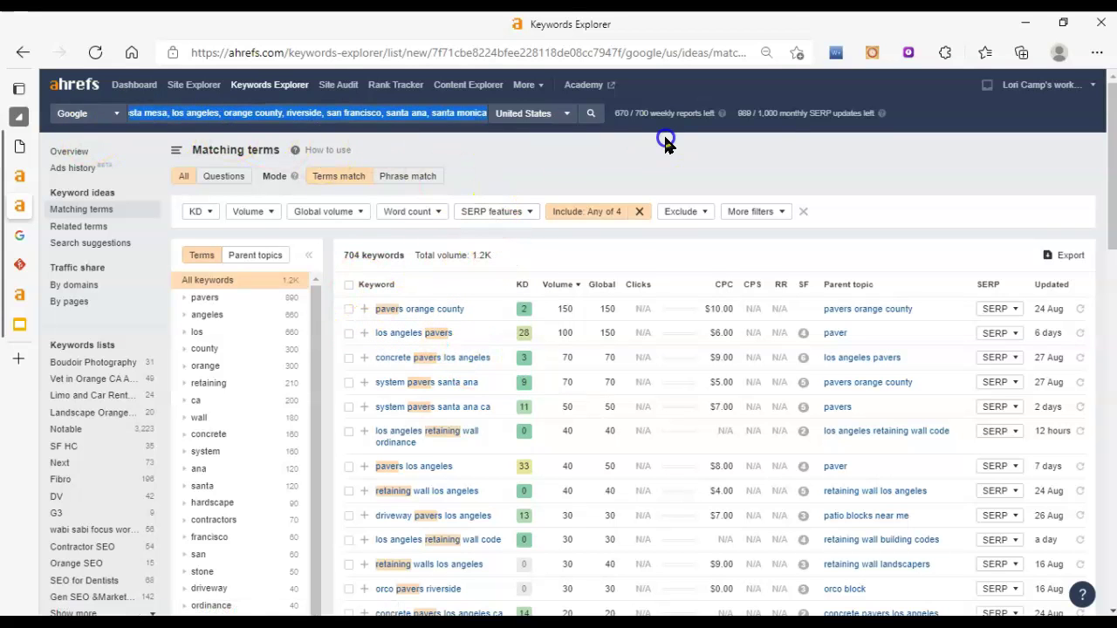
left_click(593, 218)
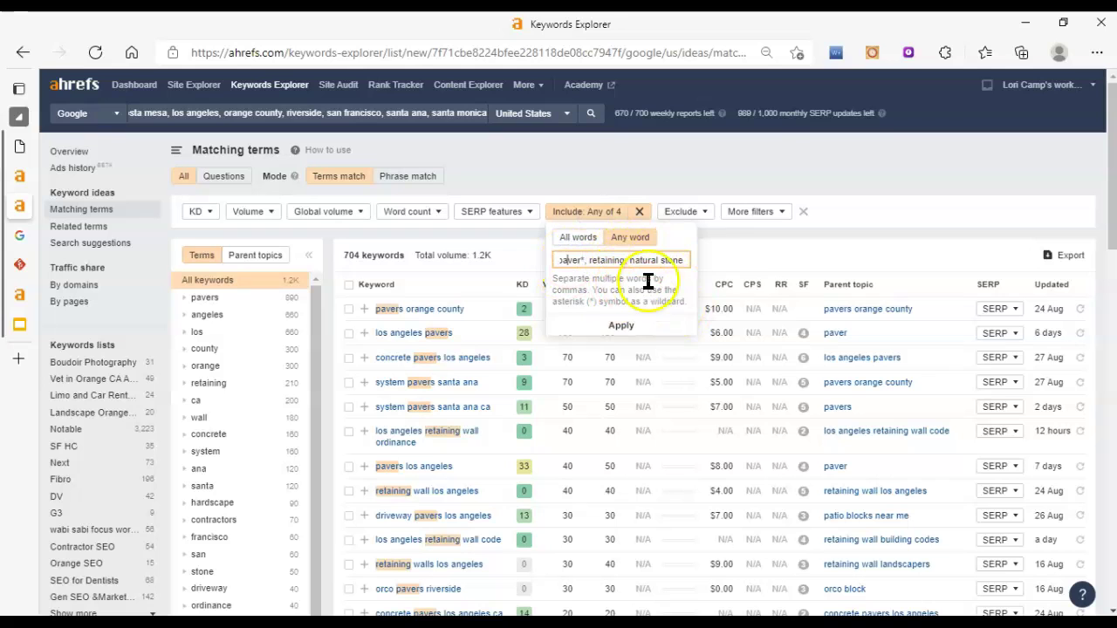
left_click(752, 250)
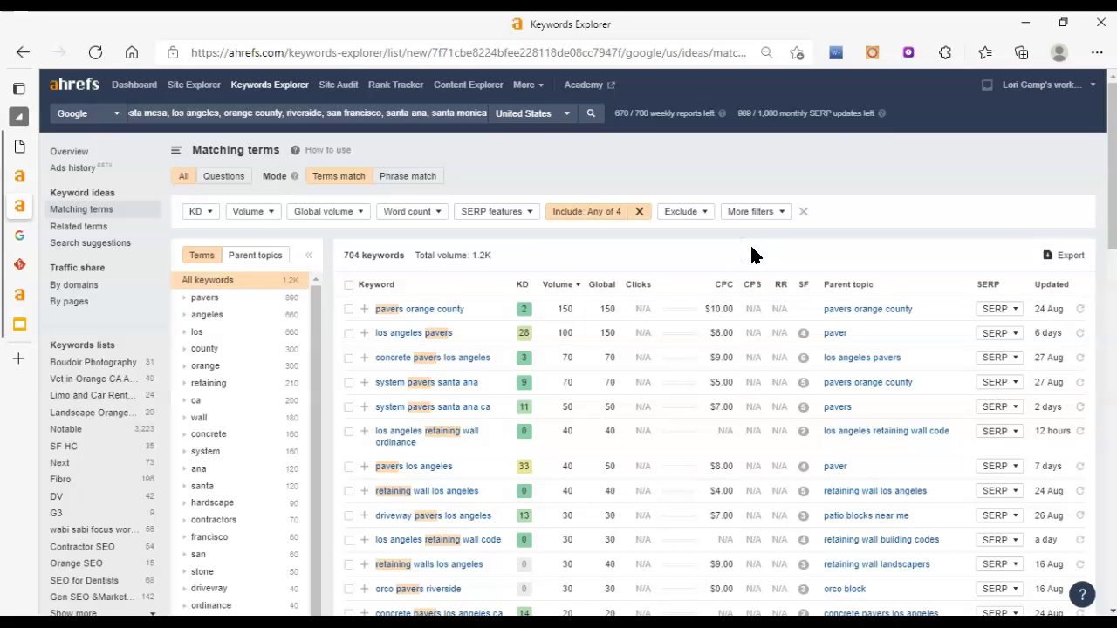
Examine the keyword difficulty and monthly search volume of "pavers orange county" in the matching terms.
scroll(749, 242, "down", 2)
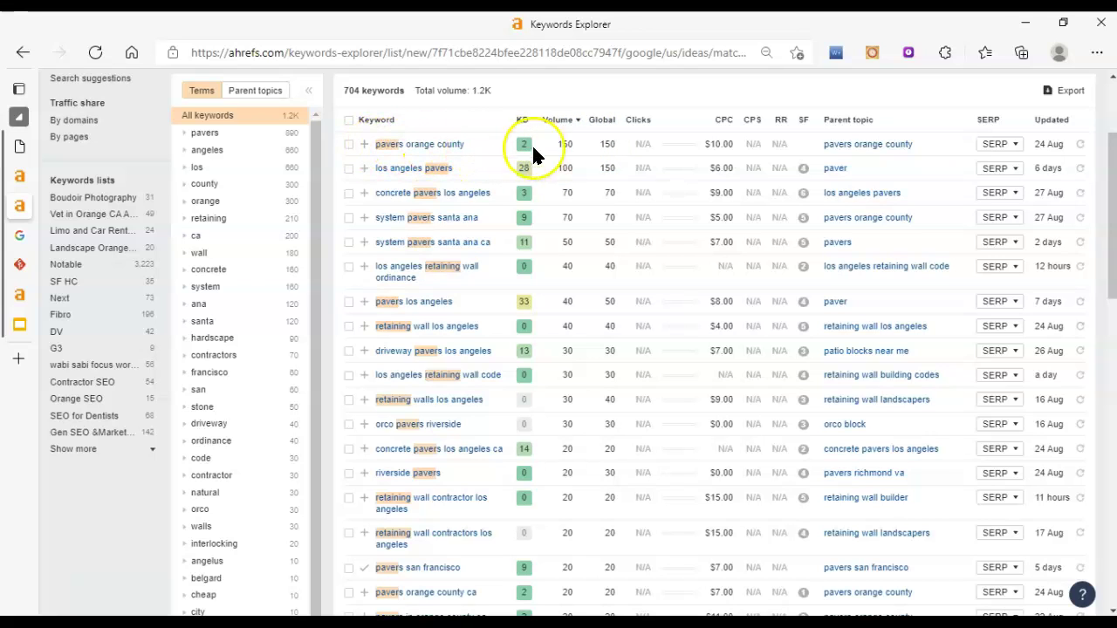
mouse_move(574, 139)
left_mouse_down()
mouse_move(553, 157)
mouse_move(559, 142)
left_mouse_up()
left_click(509, 144)
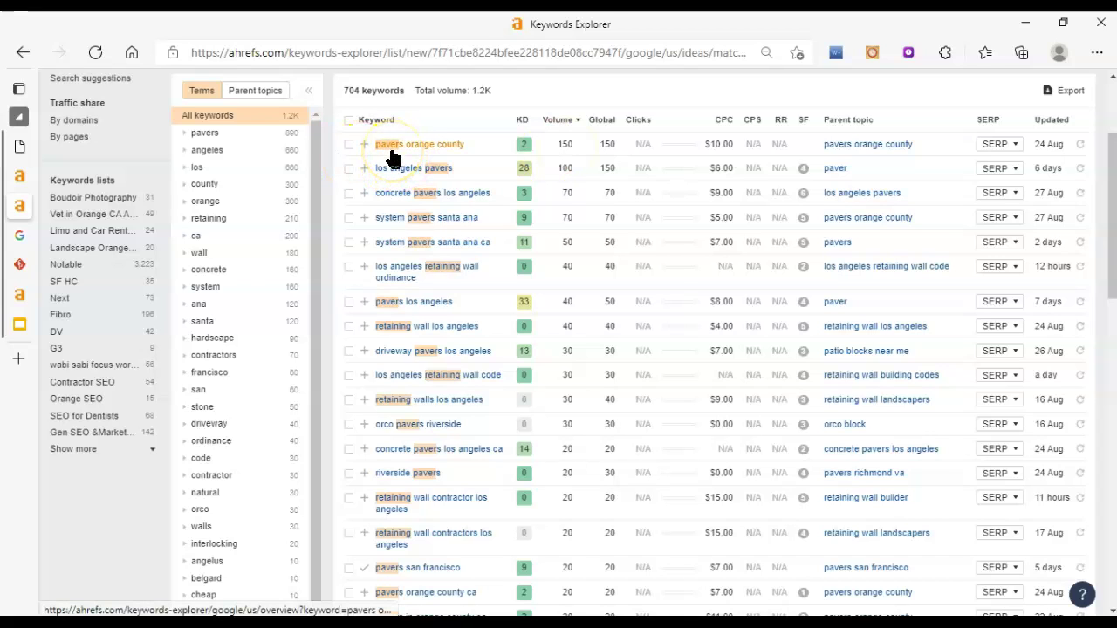
left_click_drag(506, 144, 531, 149)
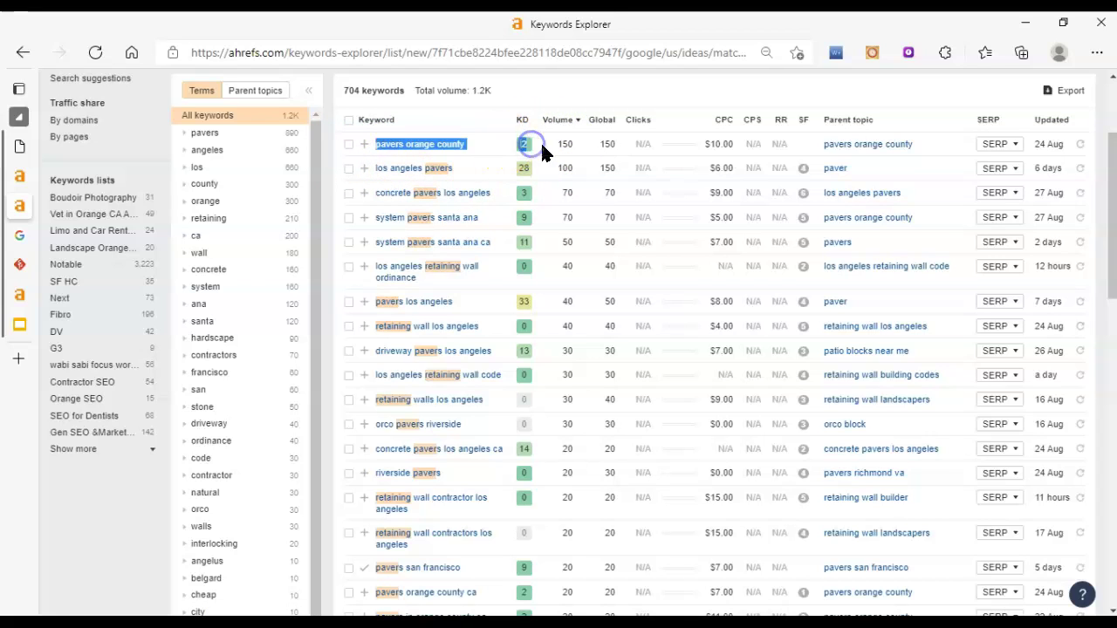
double_click(569, 144)
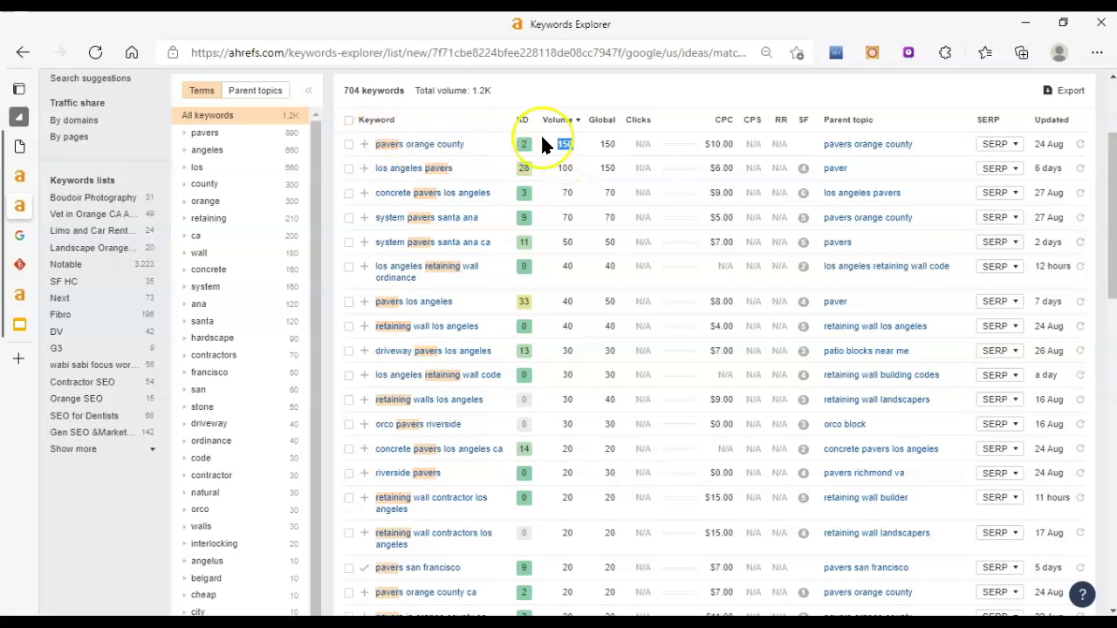
scroll(660, 192, "down", 1)
scroll(695, 191, "up", 1)
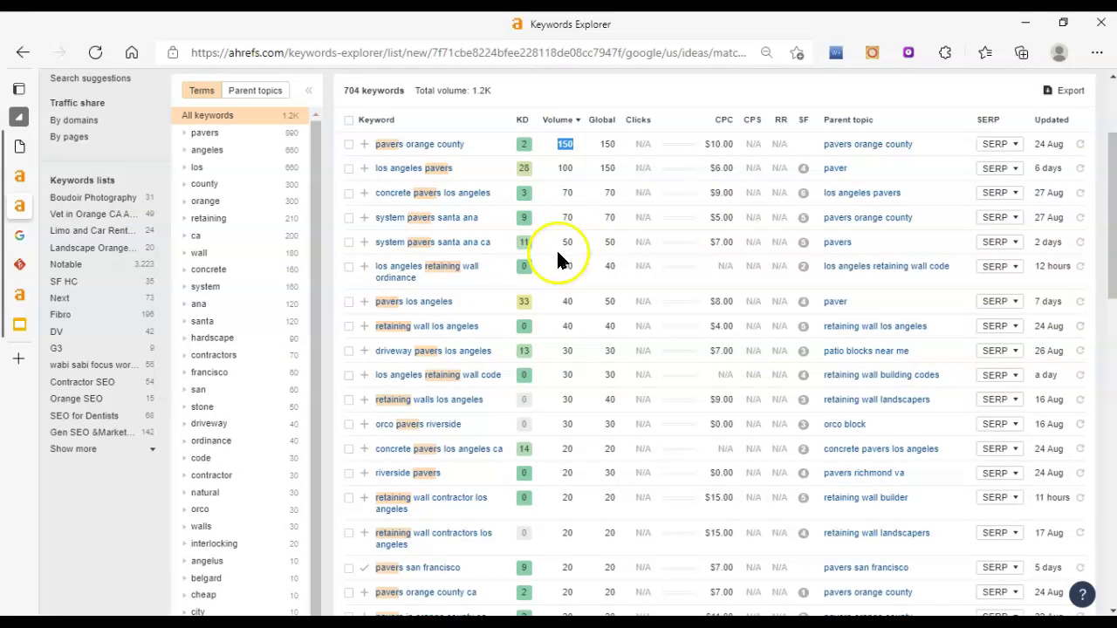
Compare "system pavers santa ana" and the other listed keywords with "pavers orange county" and its search volume.
triple_click(492, 217)
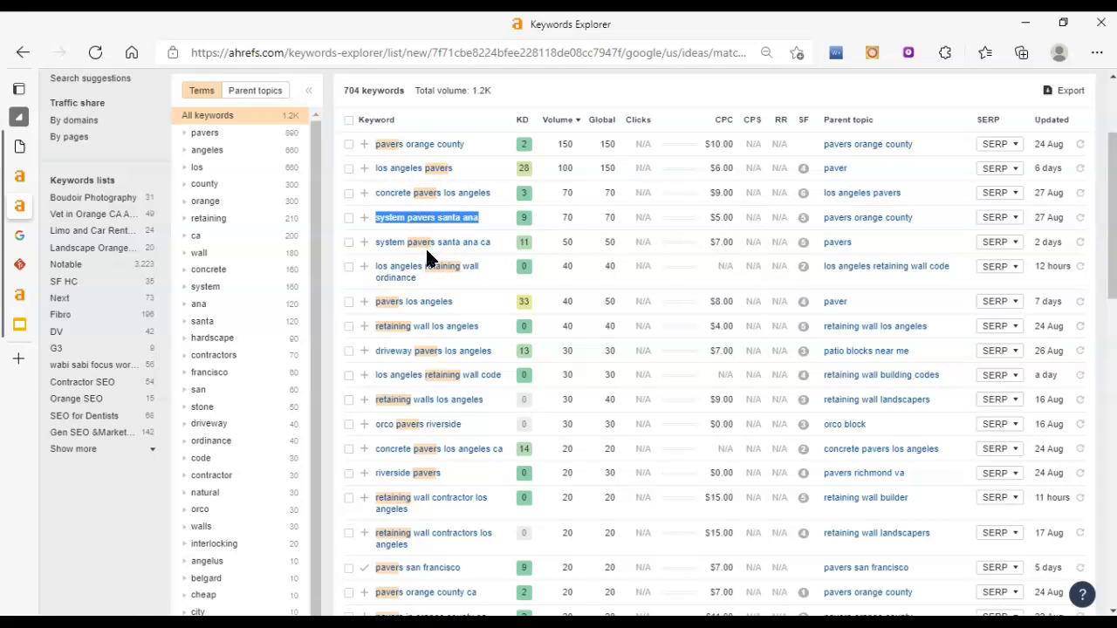
left_click(437, 296)
triple_click(480, 145)
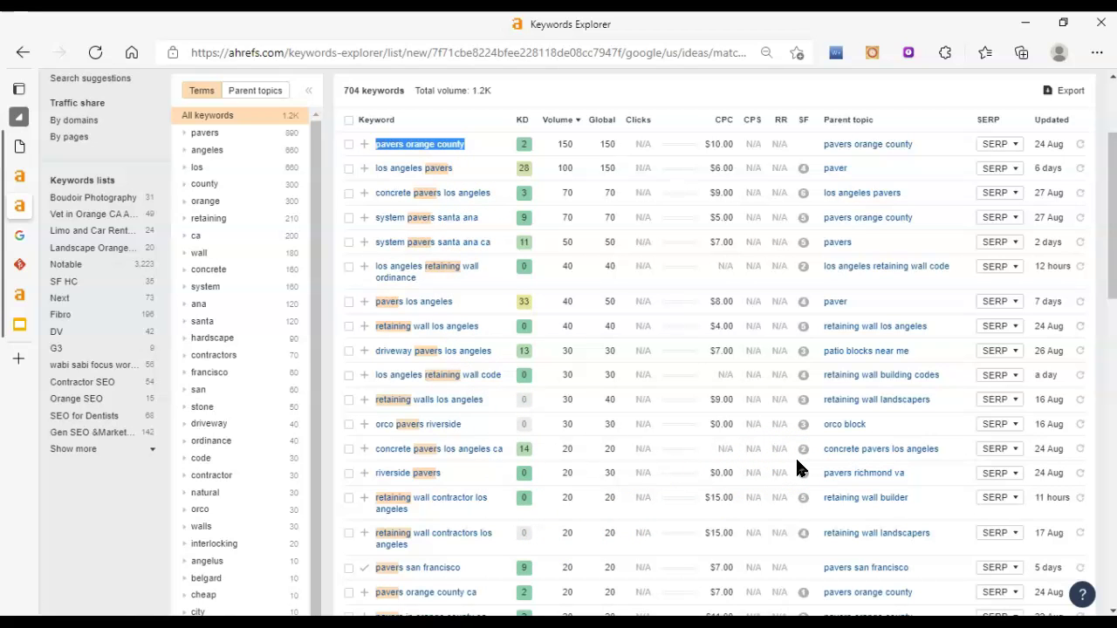
scroll(796, 464, "down", 5)
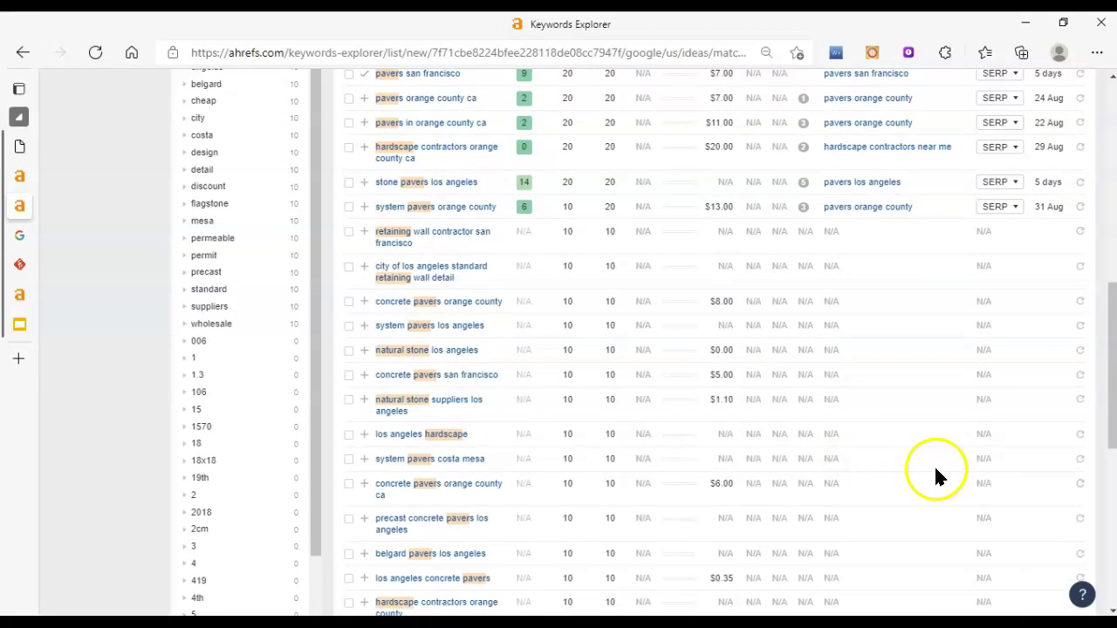
scroll(728, 394, "up", 8)
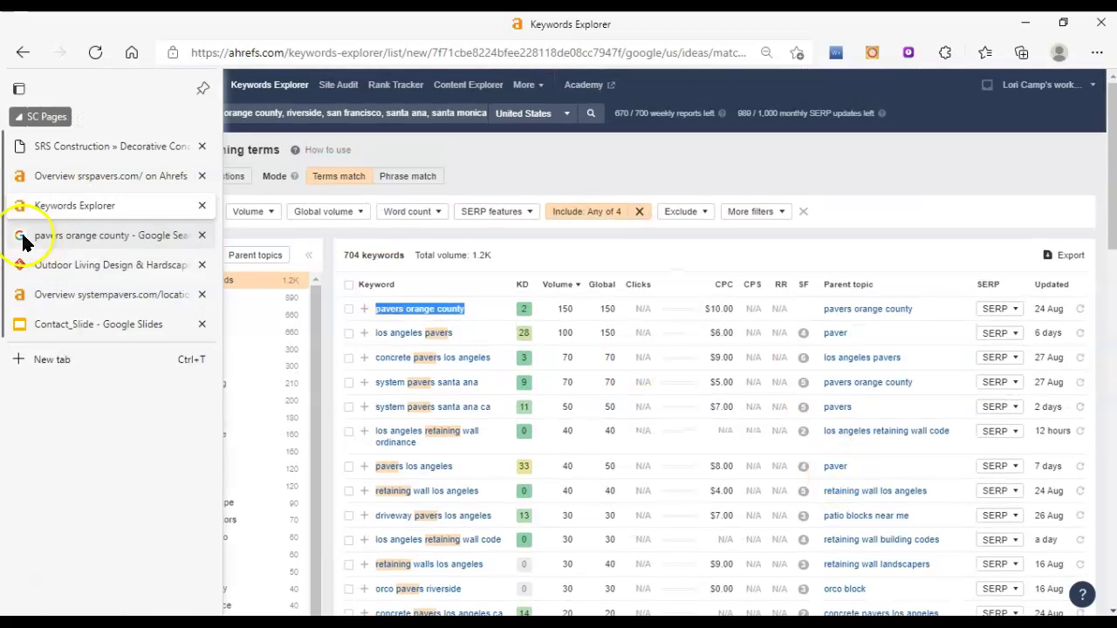
left_click(483, 312)
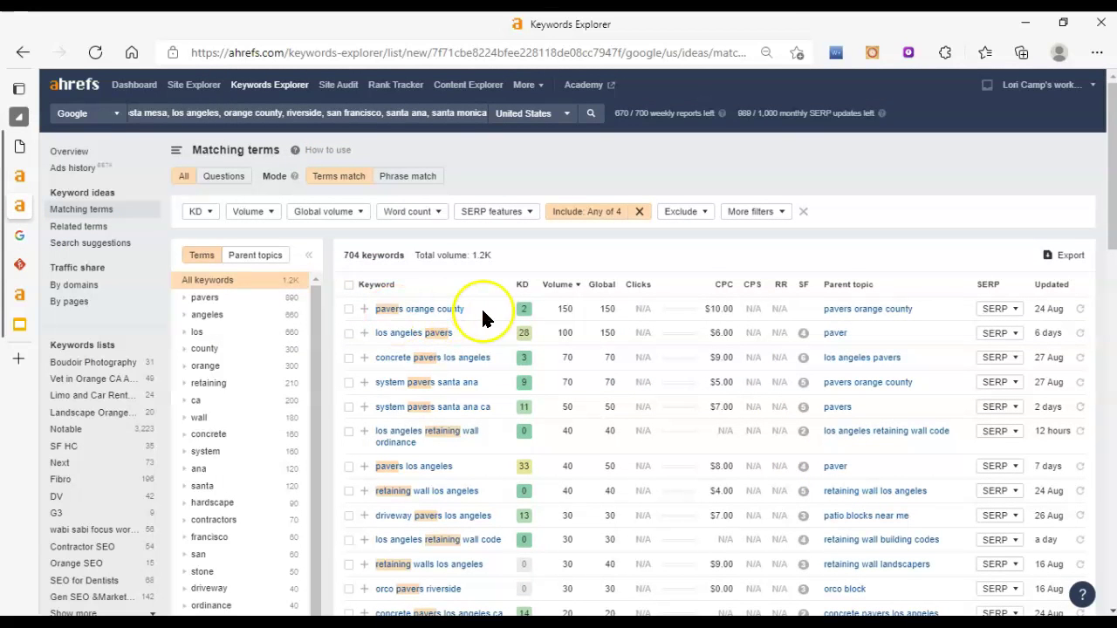
double_click(563, 308)
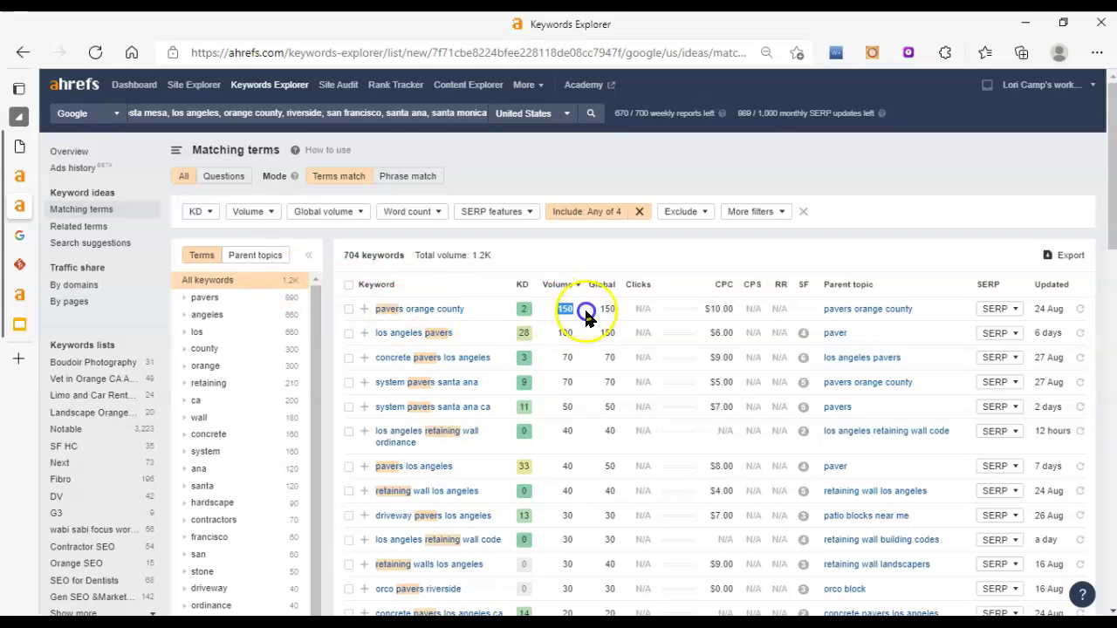
Switch to the Google results for "pavers orange county" and examine the three local business listings under the map.
mouse_move(9, 240)
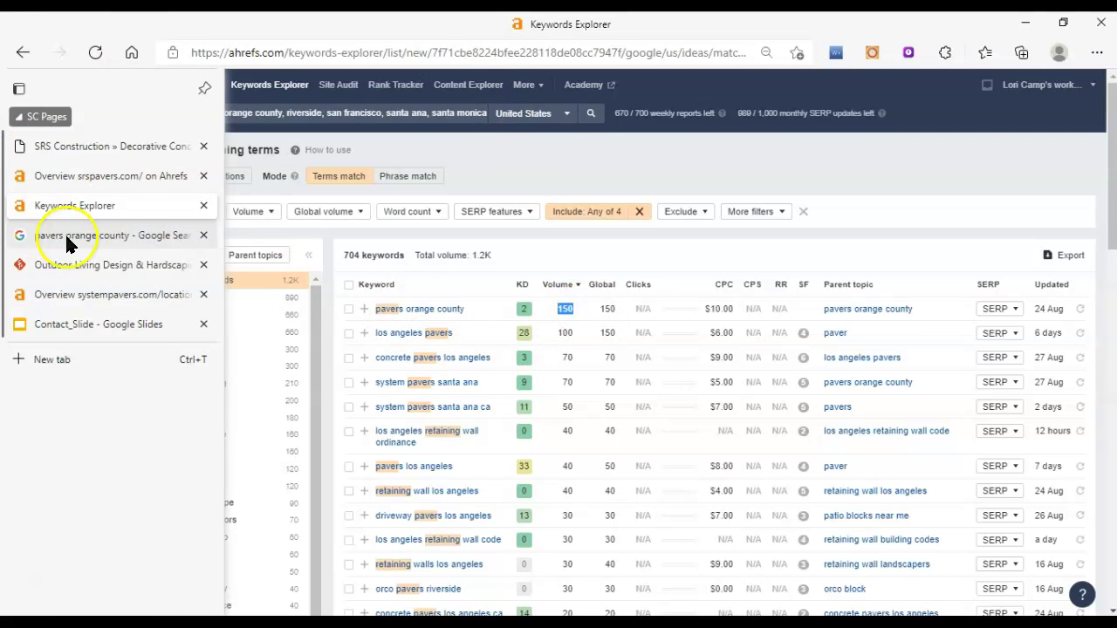
left_click(50, 234)
scroll(690, 471, "up", 4)
scroll(643, 497, "up", 1)
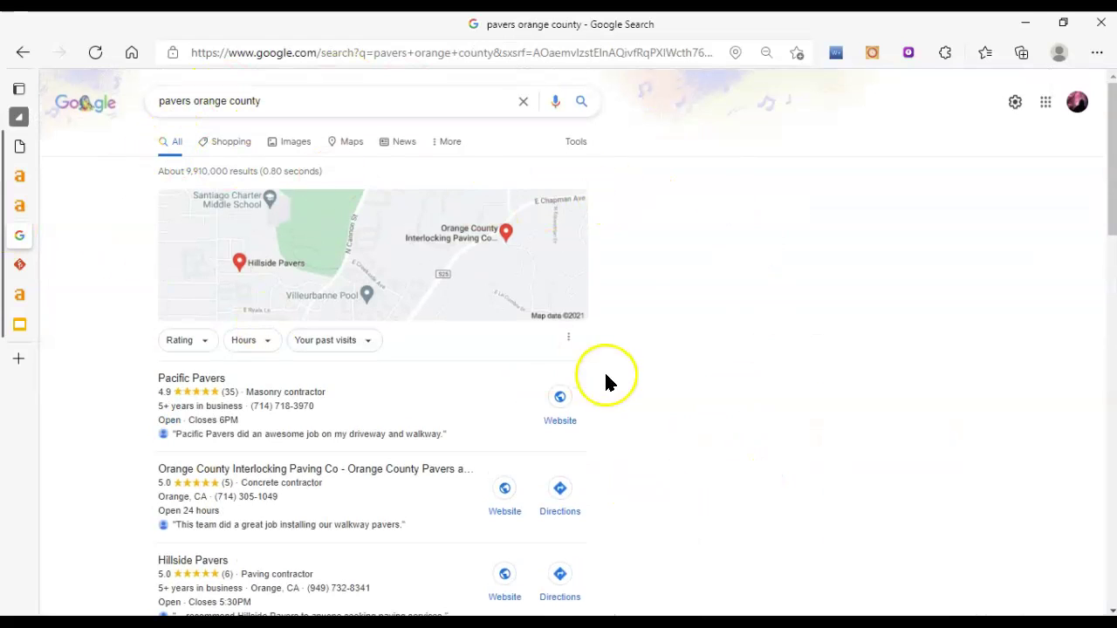
scroll(671, 399, "down", 1)
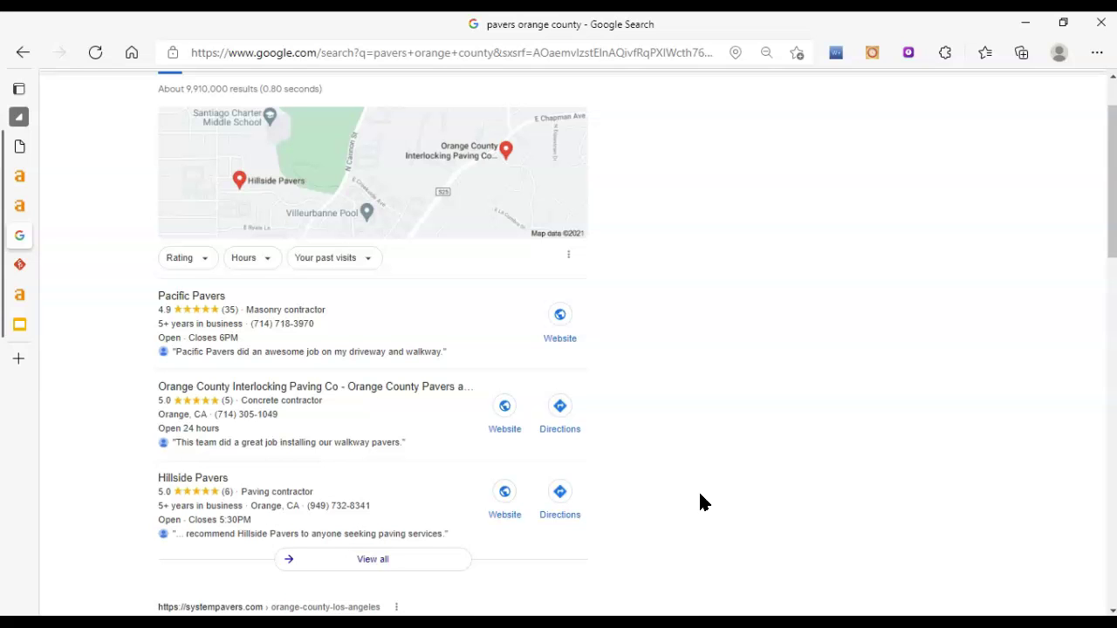
left_click_drag(638, 533, 109, 295)
left_click(683, 329)
scroll(752, 337, "down", 5)
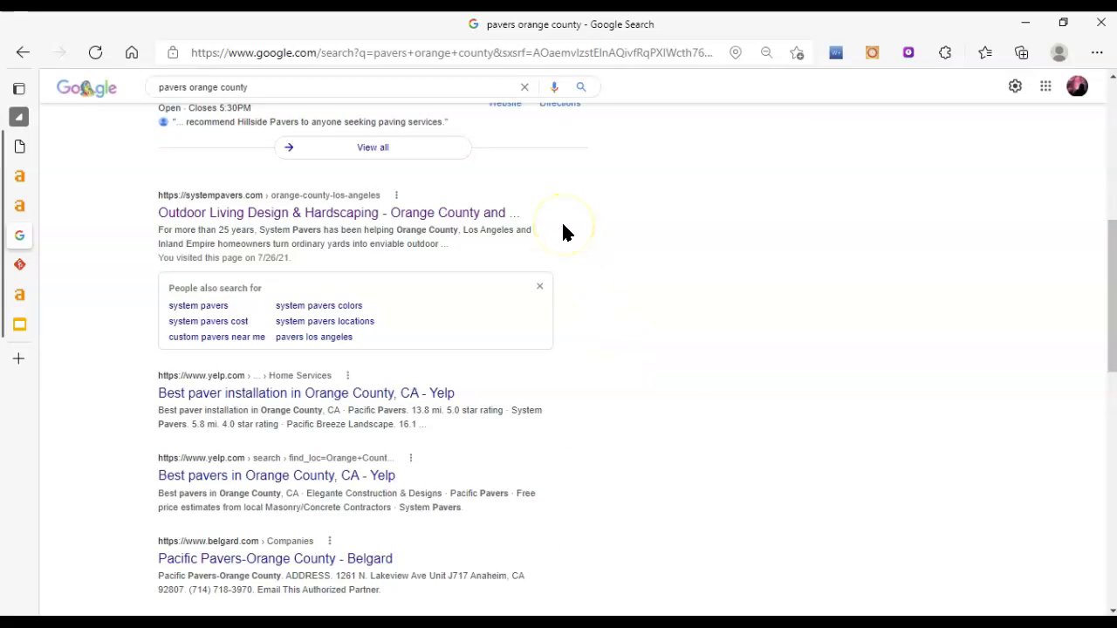
scroll(721, 452, "up", 3)
scroll(721, 452, "up", 2)
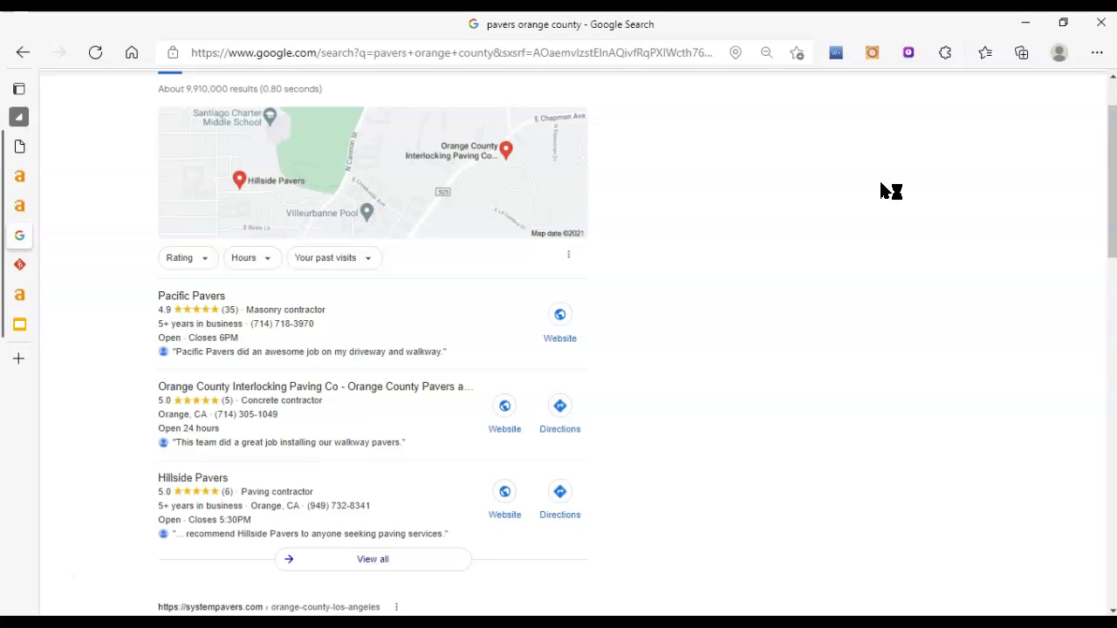
left_click_drag(580, 522, 134, 257)
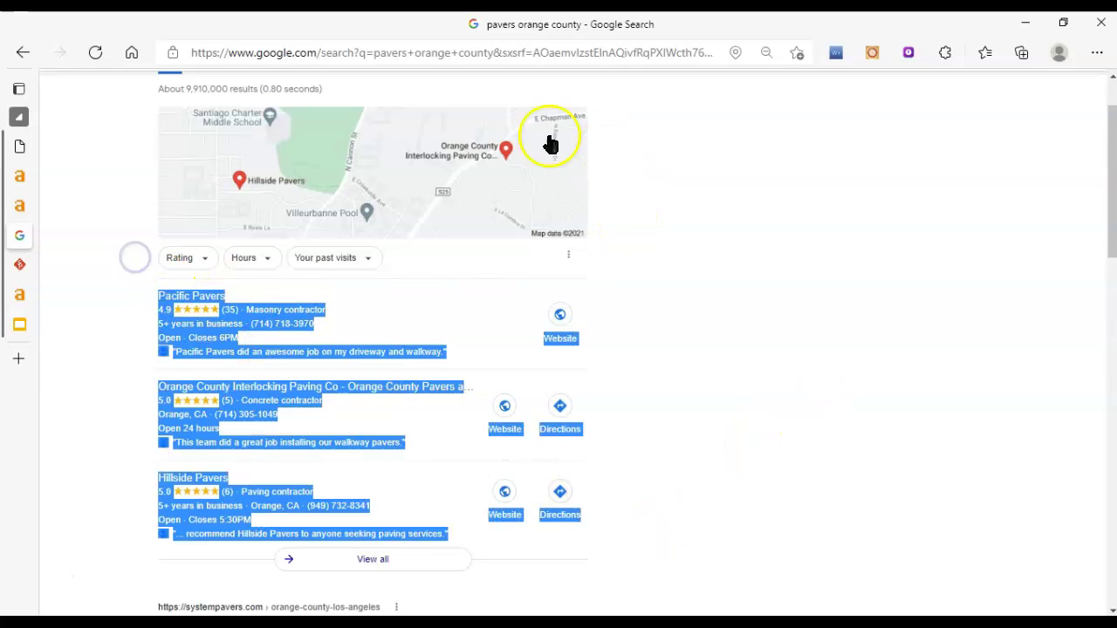
Examine the organic results below the local listings, focusing on the systempavers.com Orange County and Los Angeles result.
scroll(606, 404, "down", 3)
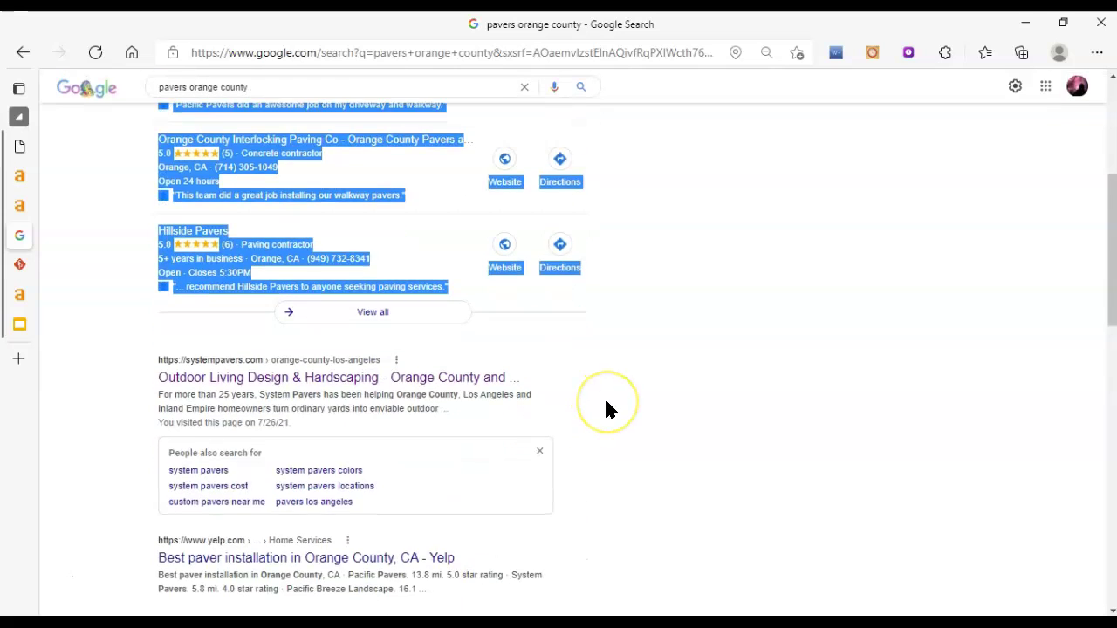
scroll(606, 402, "down", 1)
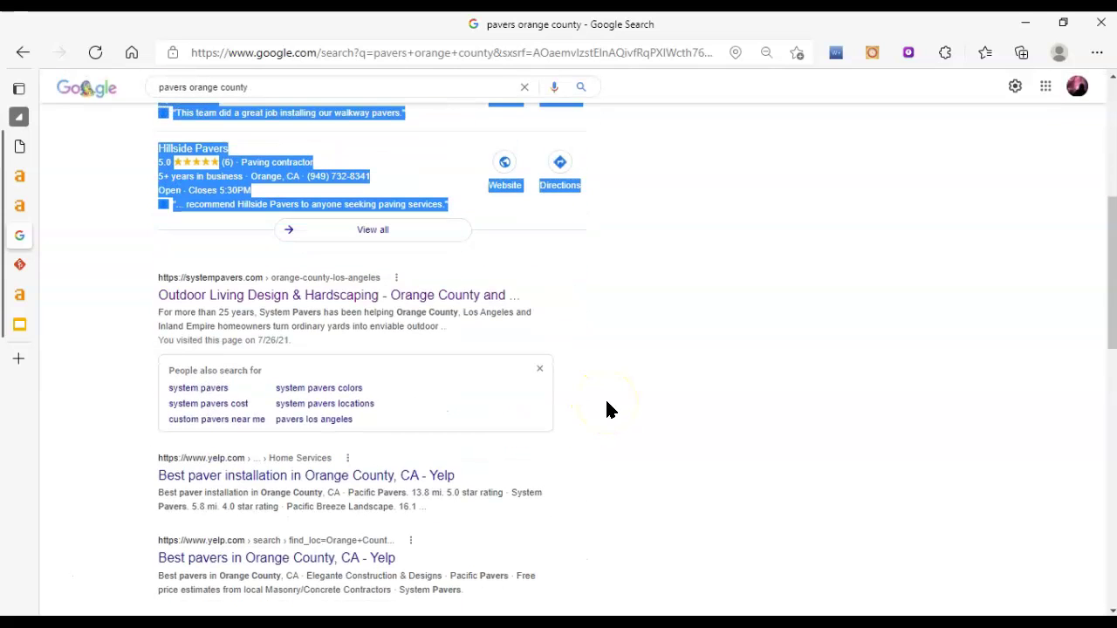
left_click(797, 398)
left_click_drag(96, 278, 740, 366)
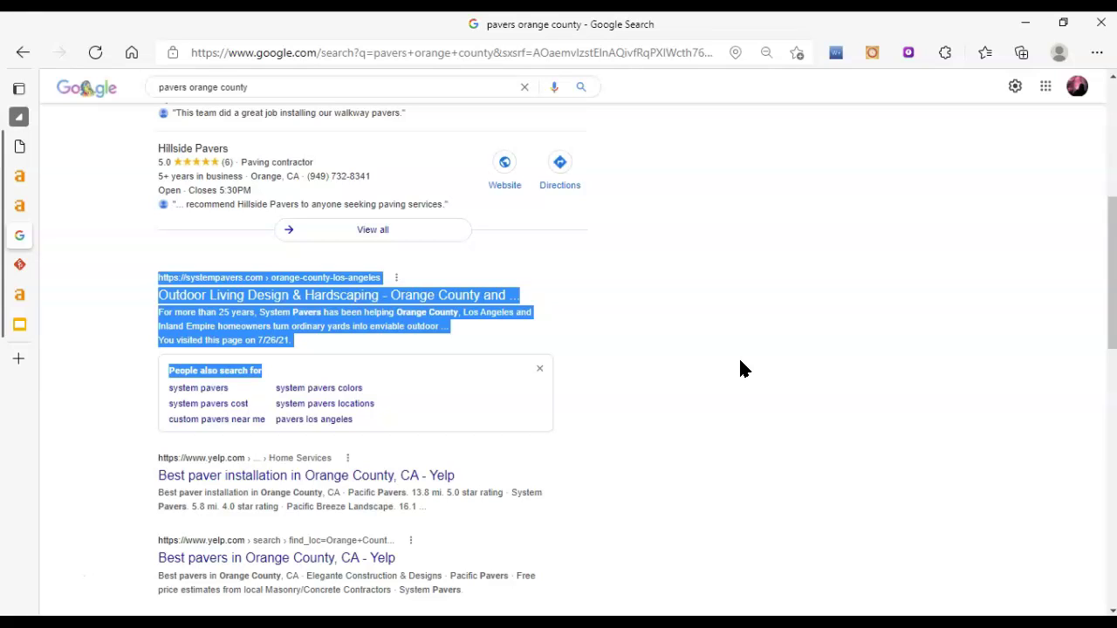
scroll(738, 356, "up", 5)
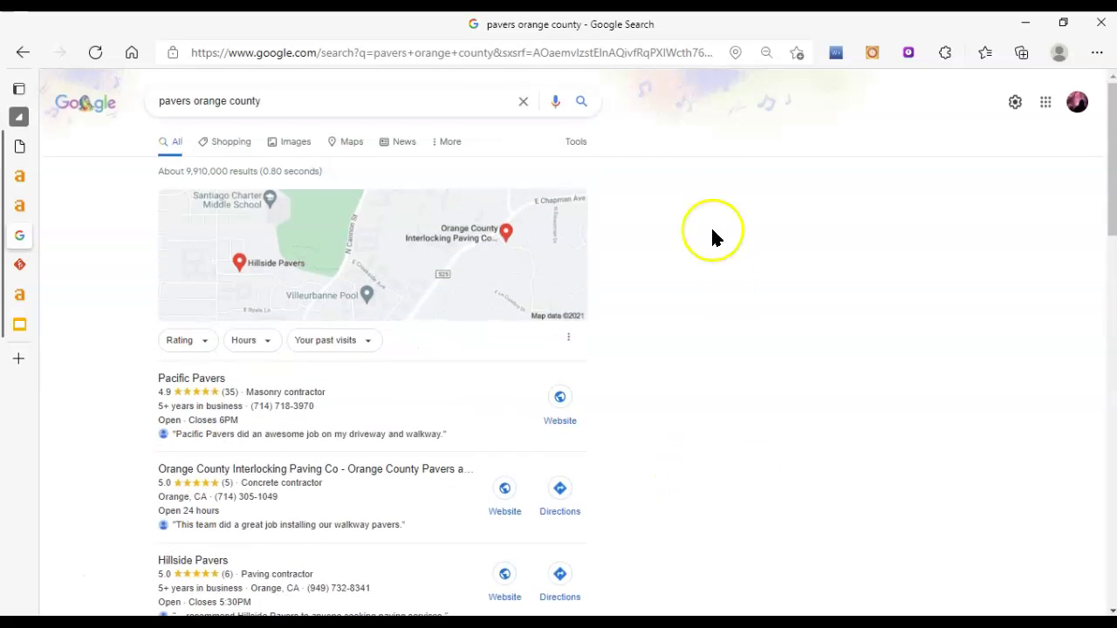
scroll(713, 237, "down", 7)
scroll(704, 378, "up", 6)
scroll(704, 379, "down", 3)
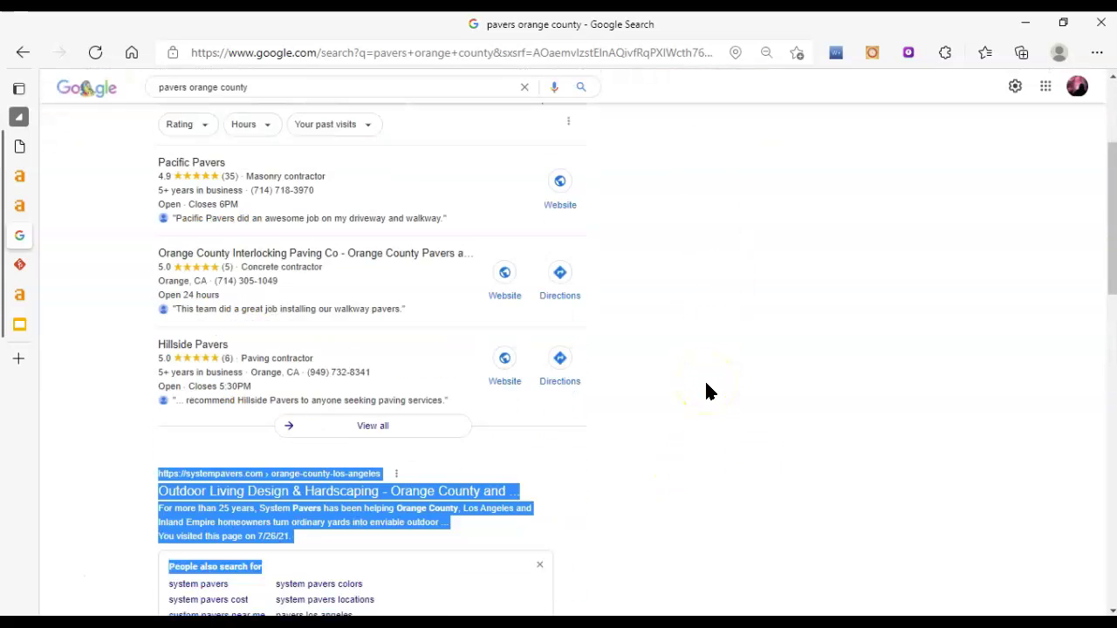
left_click(711, 476)
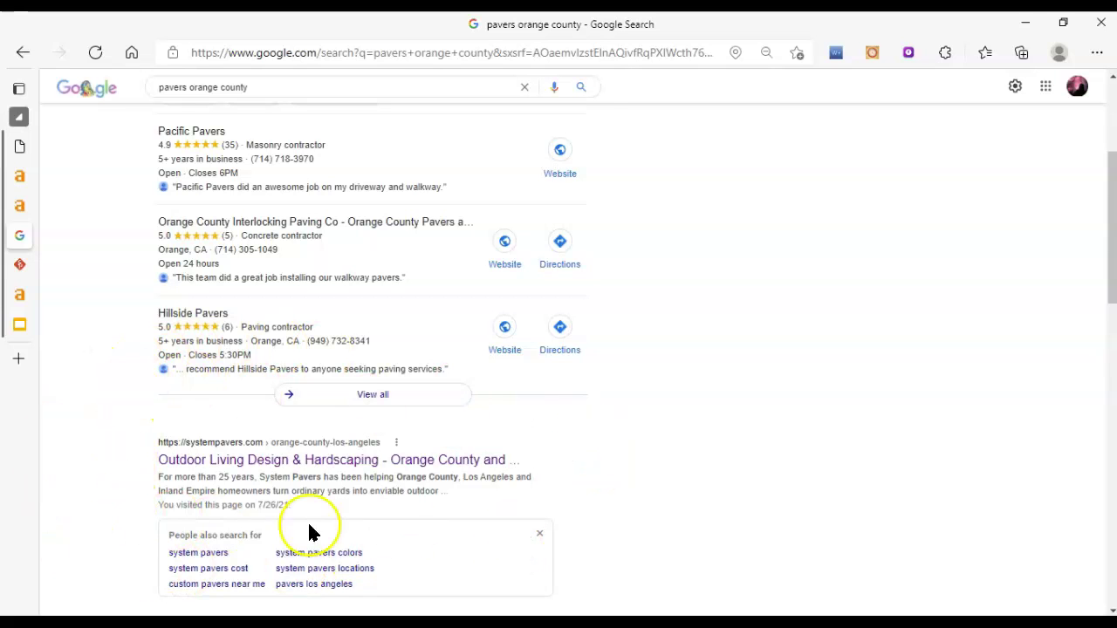
Switch to the System Pavers Orange County and Los Angeles location page and examine its content down to the footer.
left_click(28, 267)
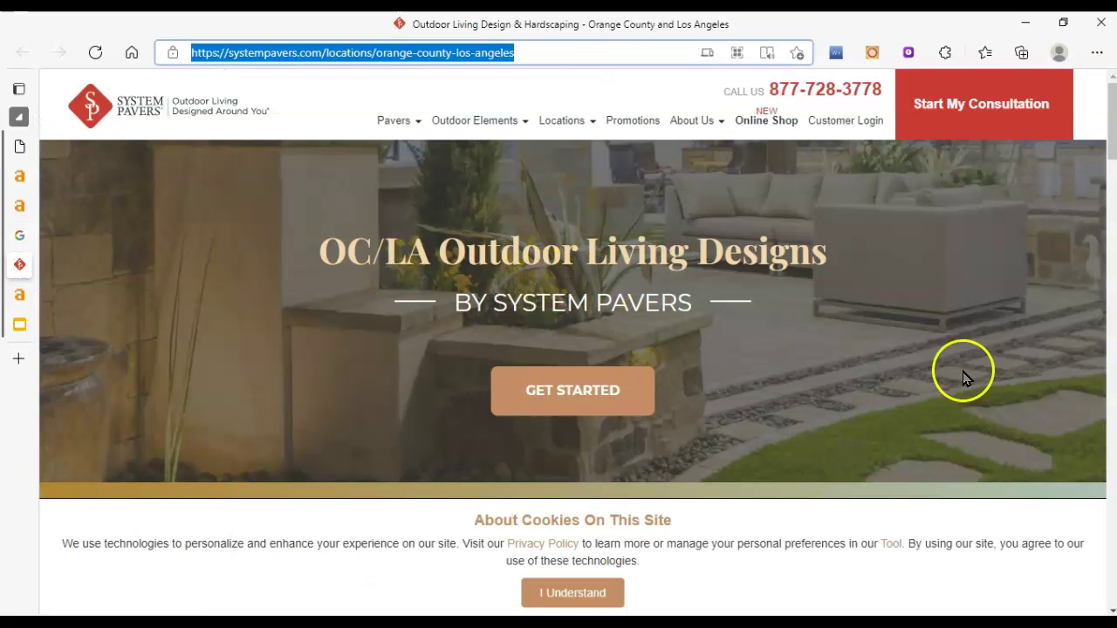
scroll(861, 474, "down", 3)
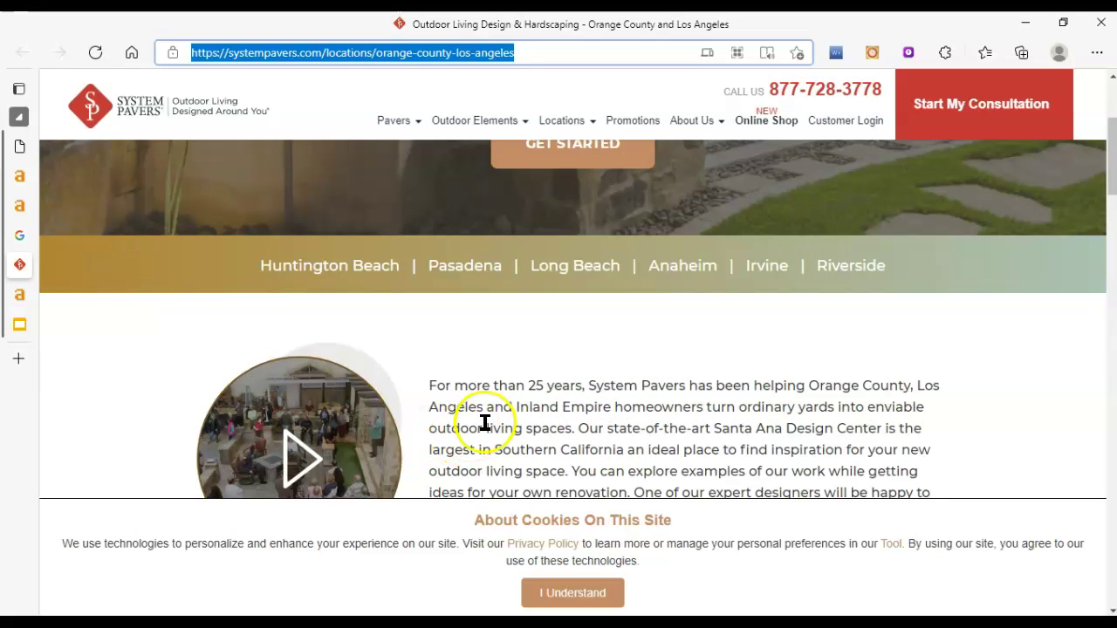
scroll(656, 373, "down", 10)
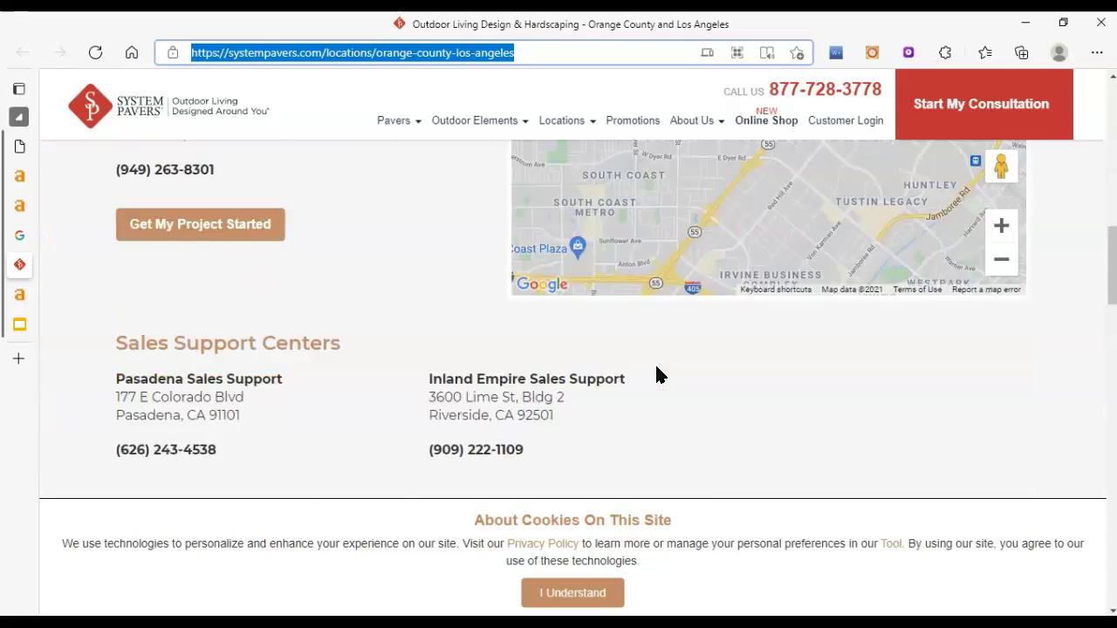
scroll(656, 373, "down", 3)
scroll(656, 373, "down", 12)
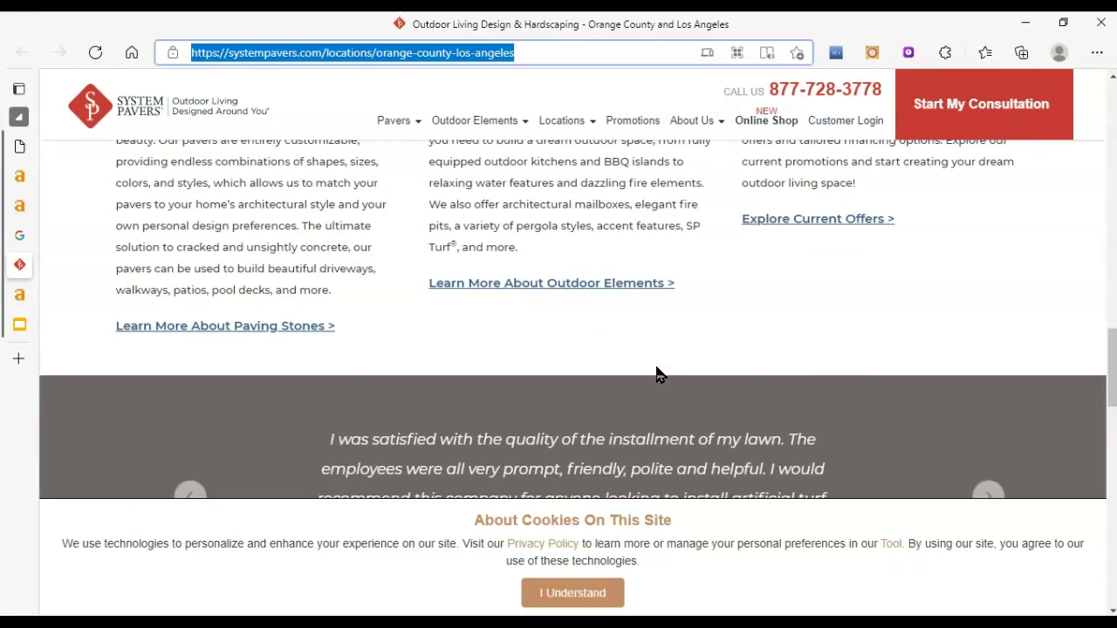
scroll(758, 387, "down", 3)
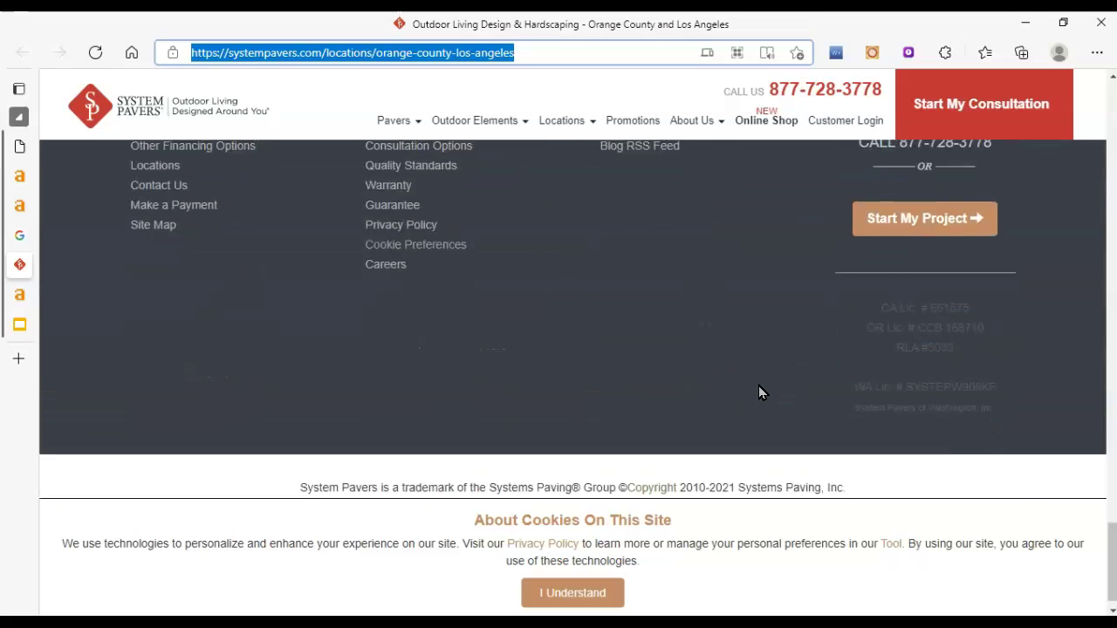
Review the System Pavers location page again, checking its headline, the Design Center address and map section, and the page URL.
scroll(759, 386, "up", 10)
scroll(758, 387, "up", 10)
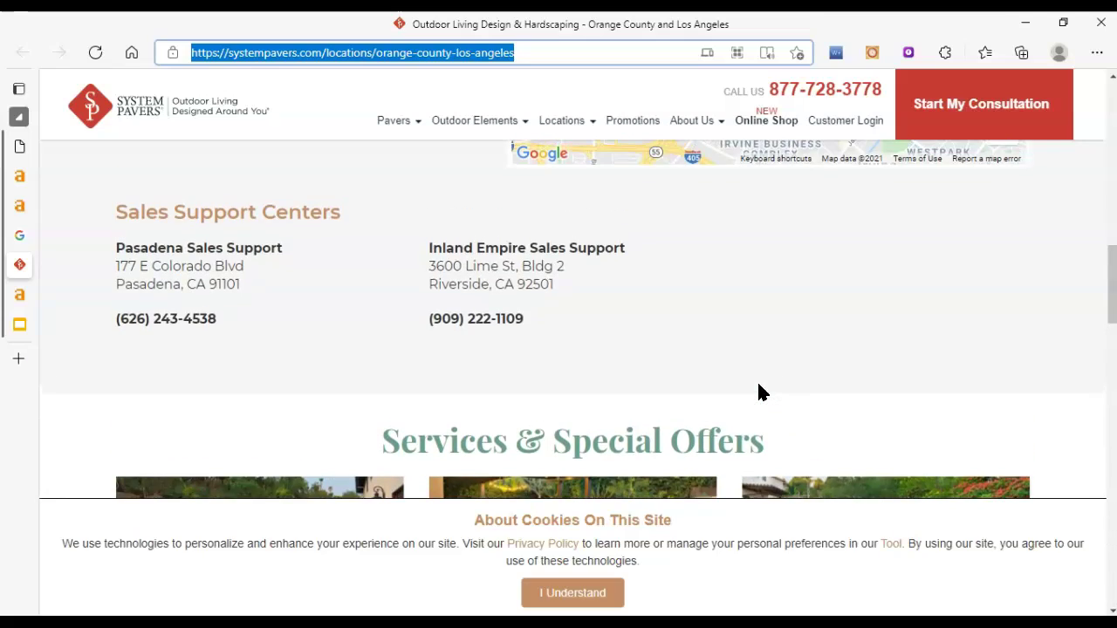
scroll(758, 393, "up", 10)
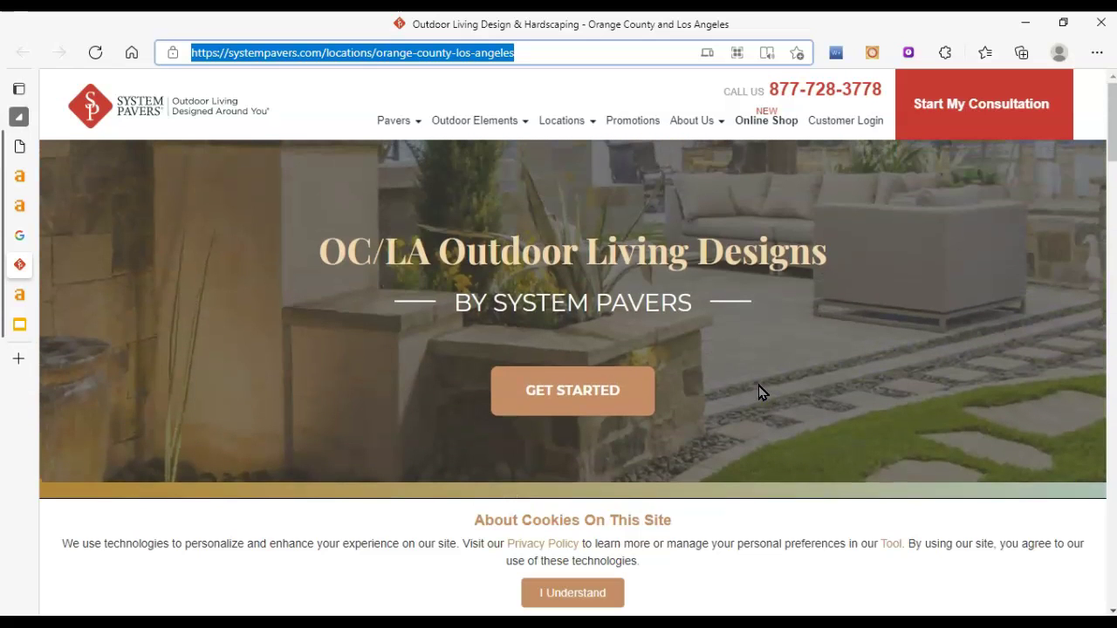
scroll(313, 384, "down", 8)
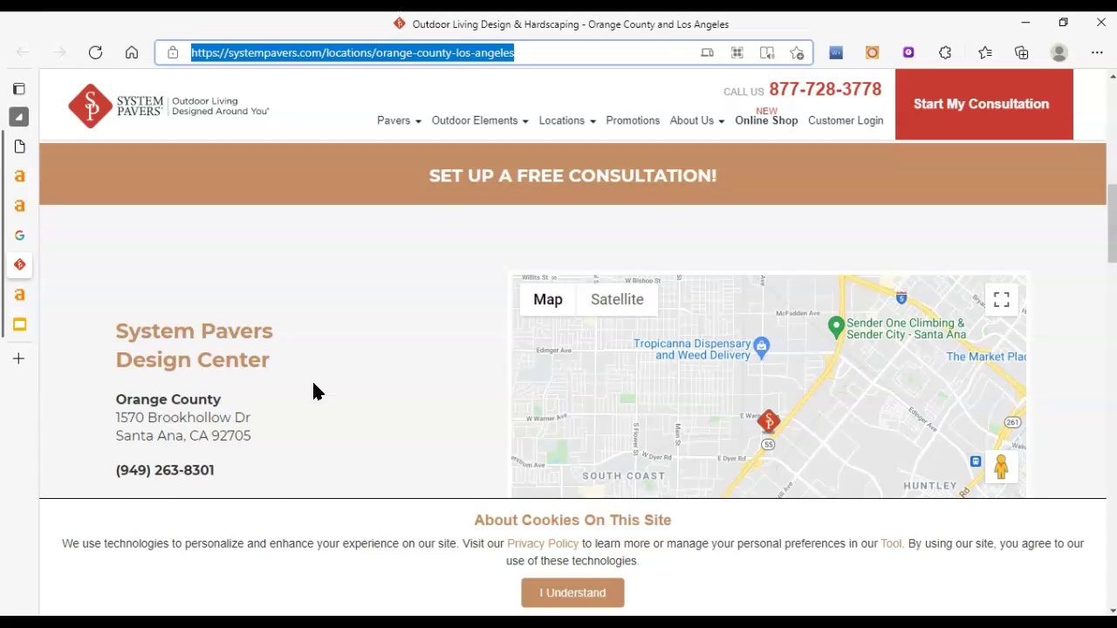
left_click(578, 51)
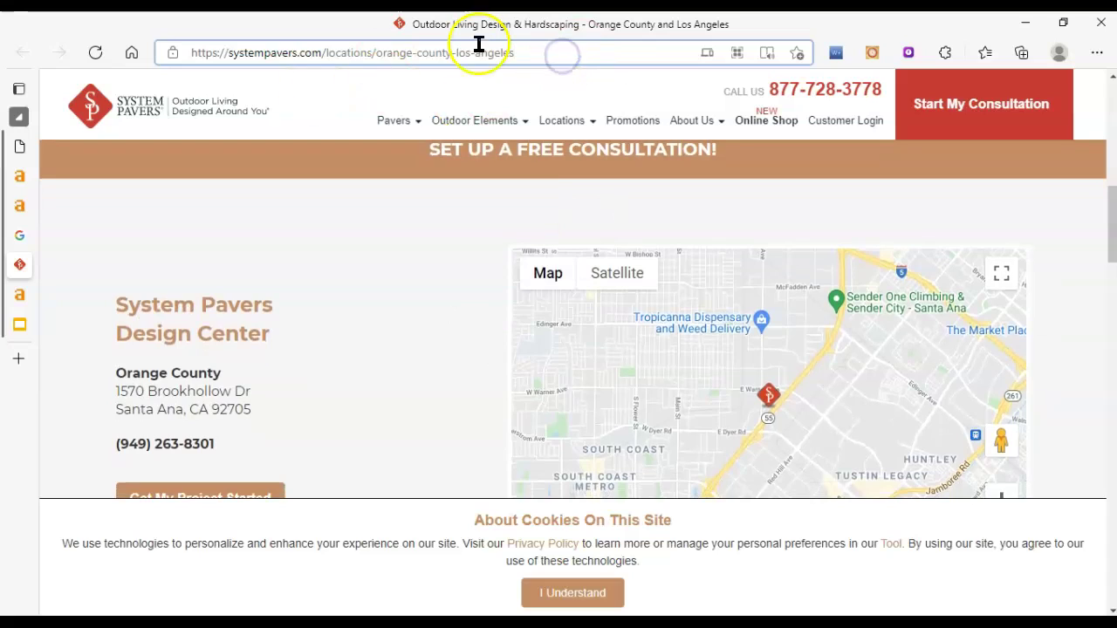
Examine the System Pavers location page again, from the introduction and Design Center map to the Services & Special Offers section.
scroll(349, 410, "down", 5)
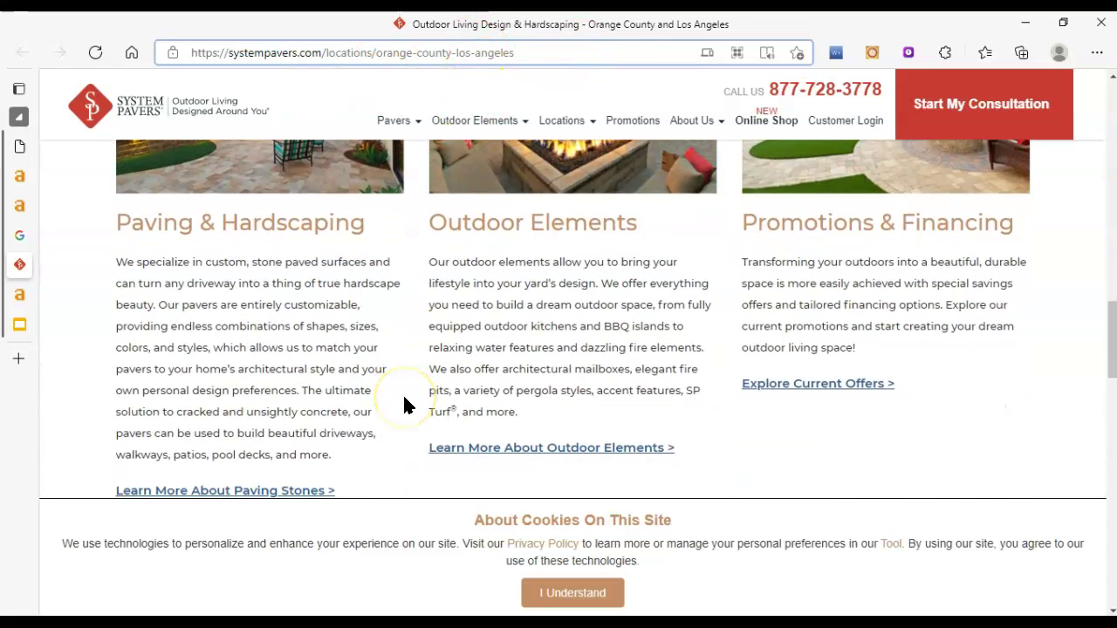
scroll(463, 371, "up", 3)
scroll(587, 371, "up", 10)
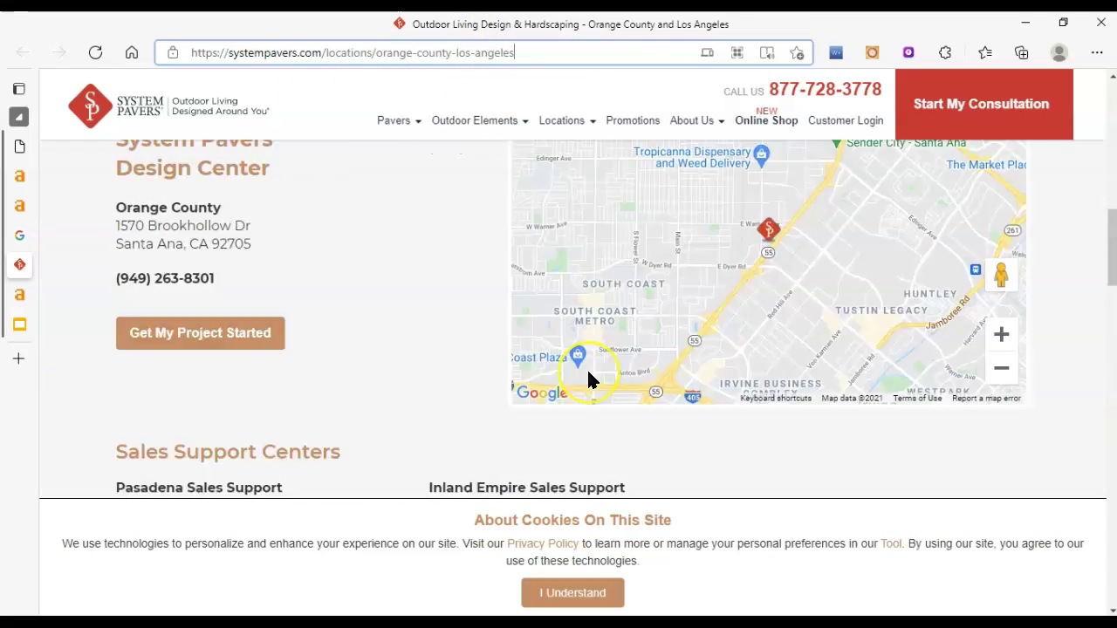
scroll(489, 371, "down", 10)
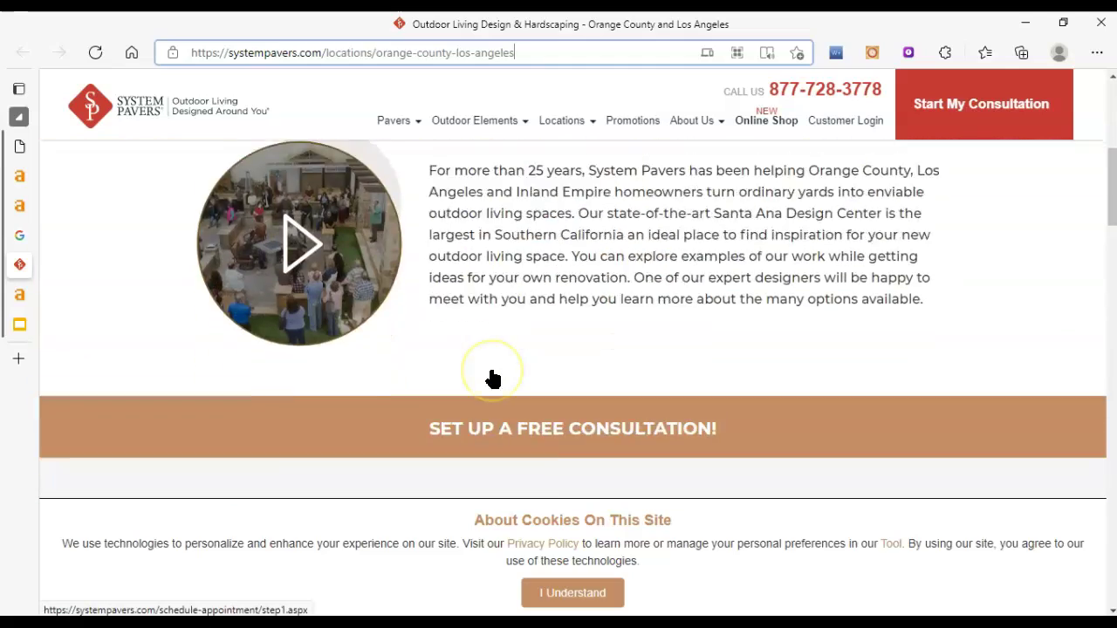
scroll(493, 377, "up", 3)
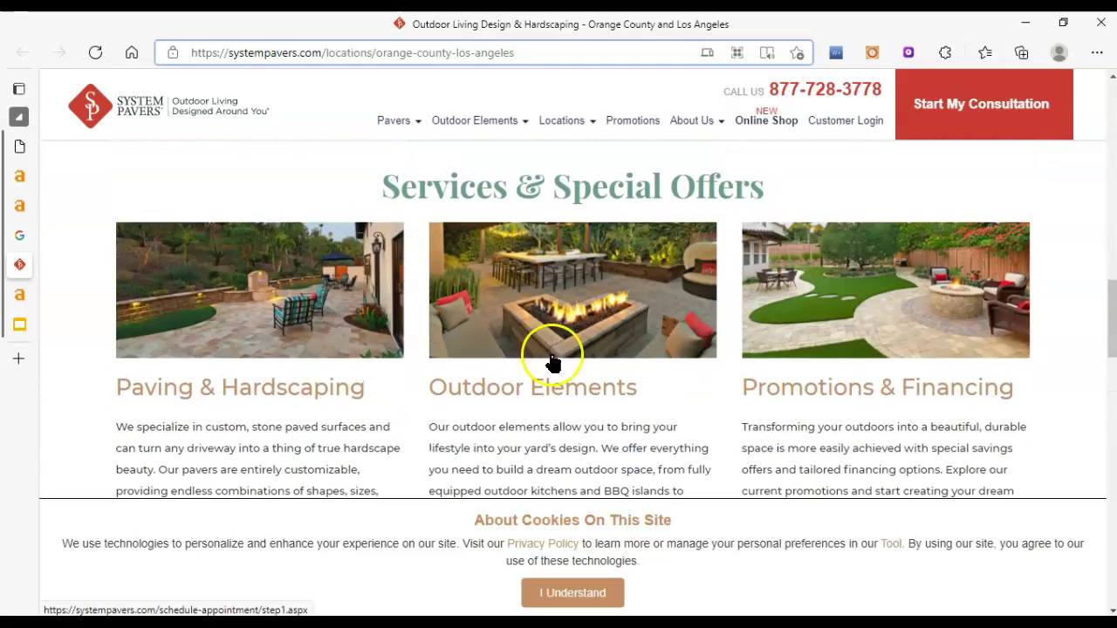
Check the file name of the Promotions & Financing image in the Save As dialog and close the dialog without saving.
right_click(860, 293)
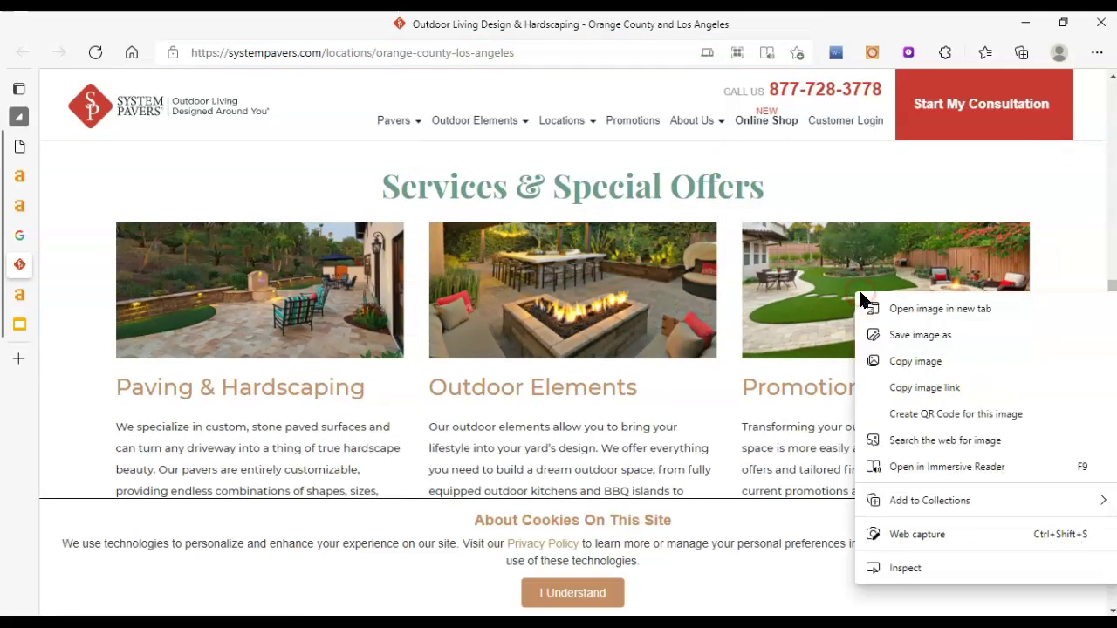
left_click(935, 336)
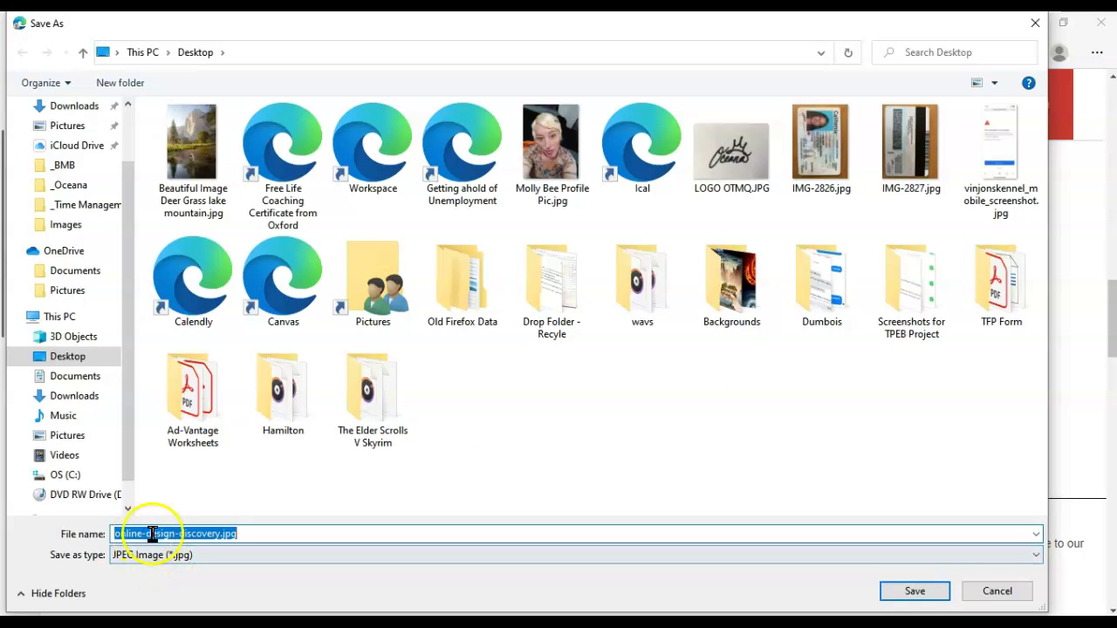
left_click(213, 533)
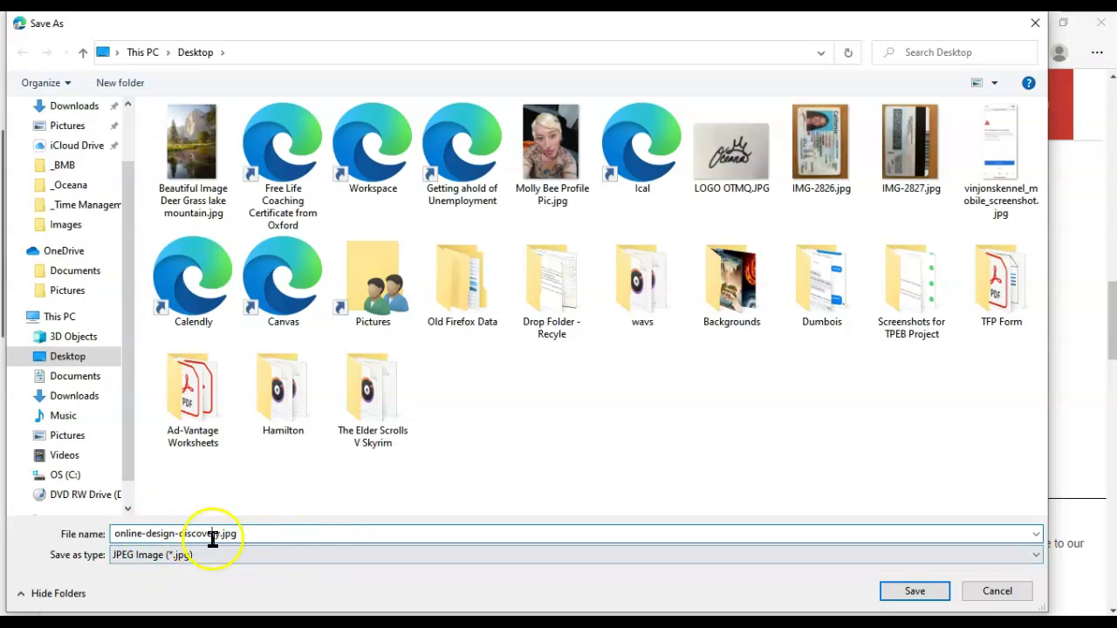
left_click_drag(221, 533, 36, 527)
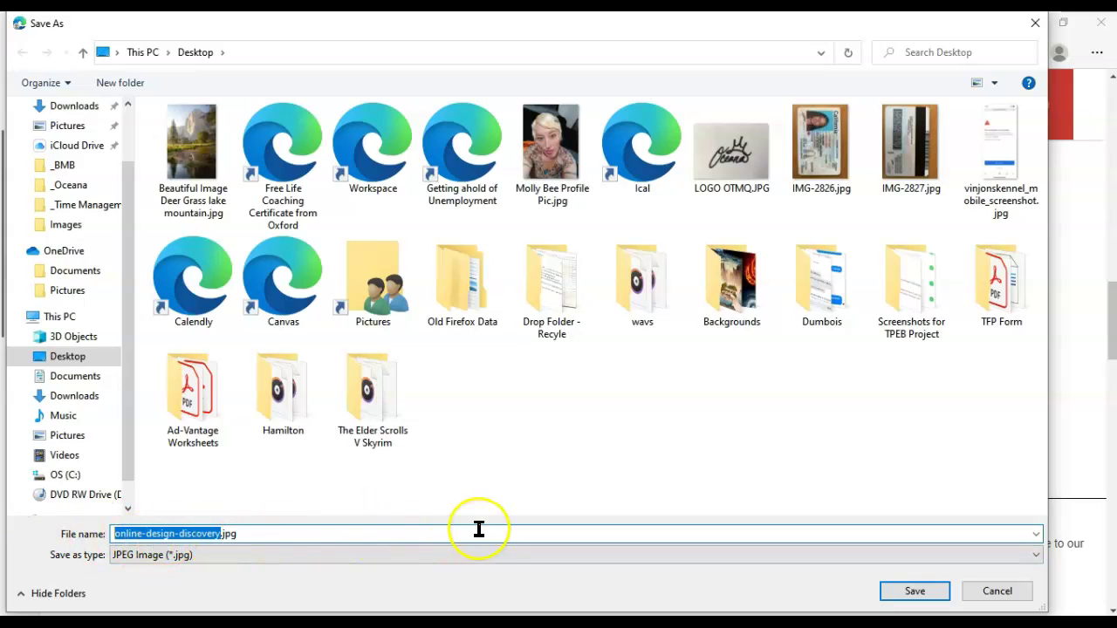
left_click(997, 591)
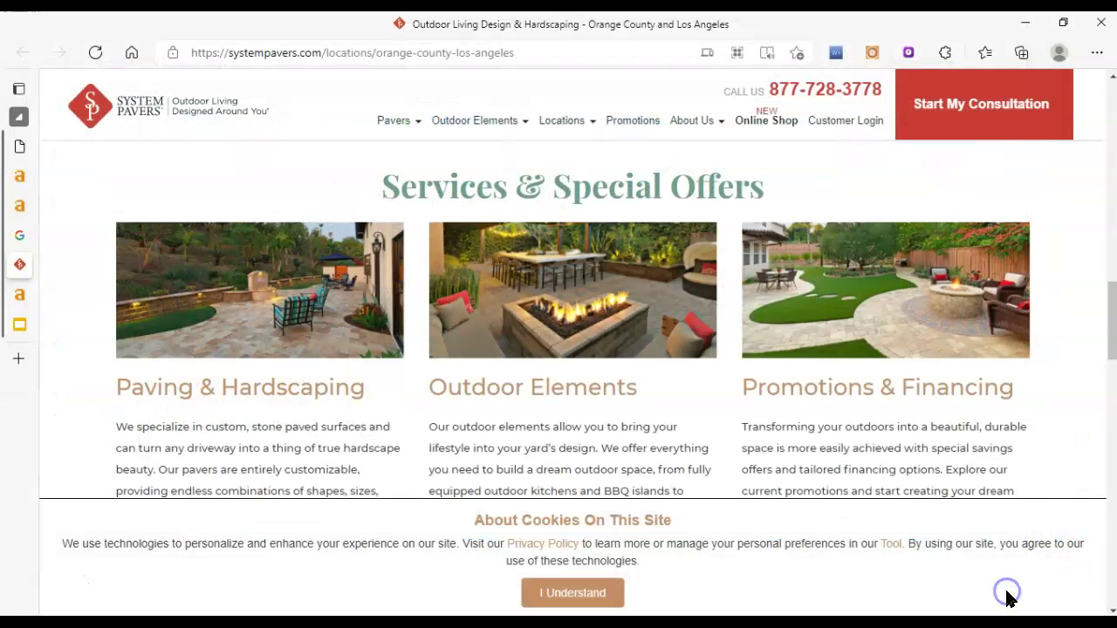
Switch to the Ahrefs overview of the System Pavers location page and examine its target URL and UR and DR ratings.
scroll(710, 392, "down", 3)
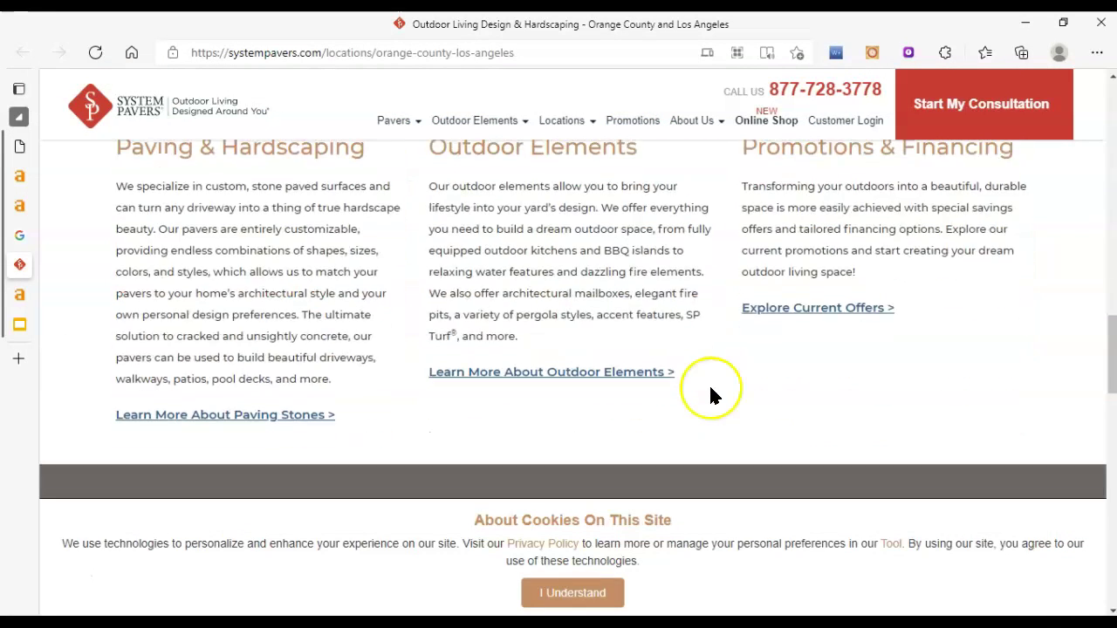
scroll(710, 392, "up", 4)
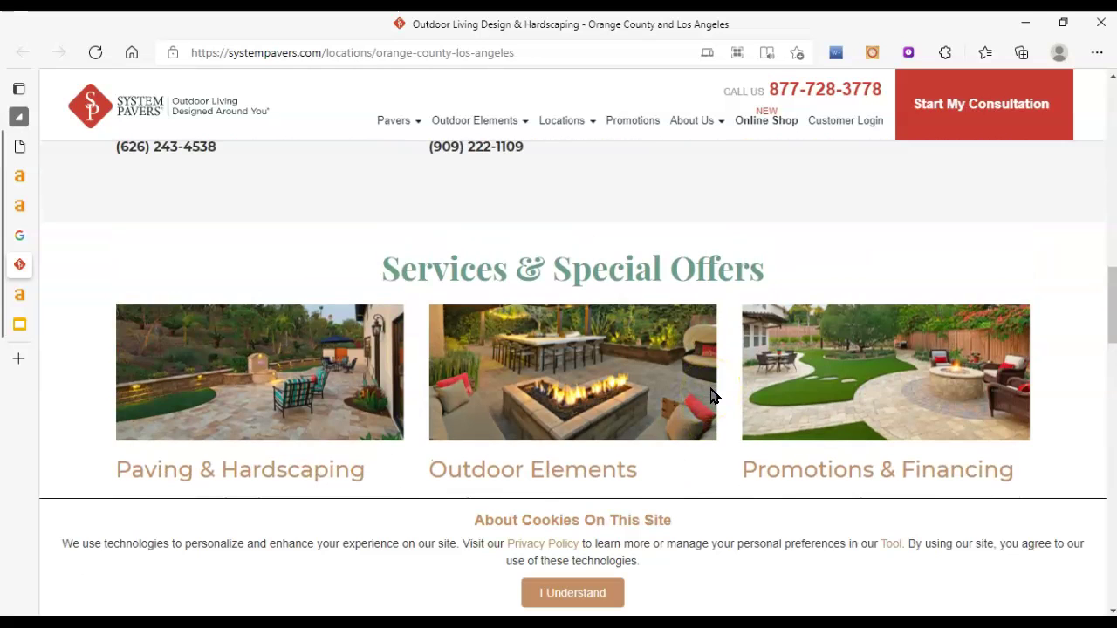
scroll(711, 392, "up", 5)
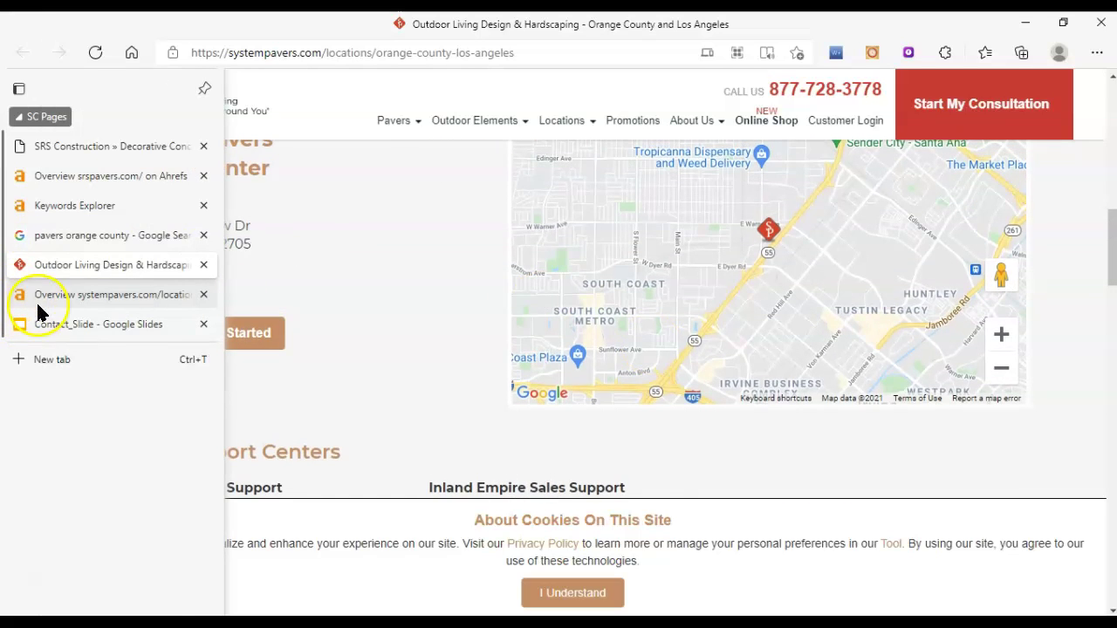
left_click(48, 294)
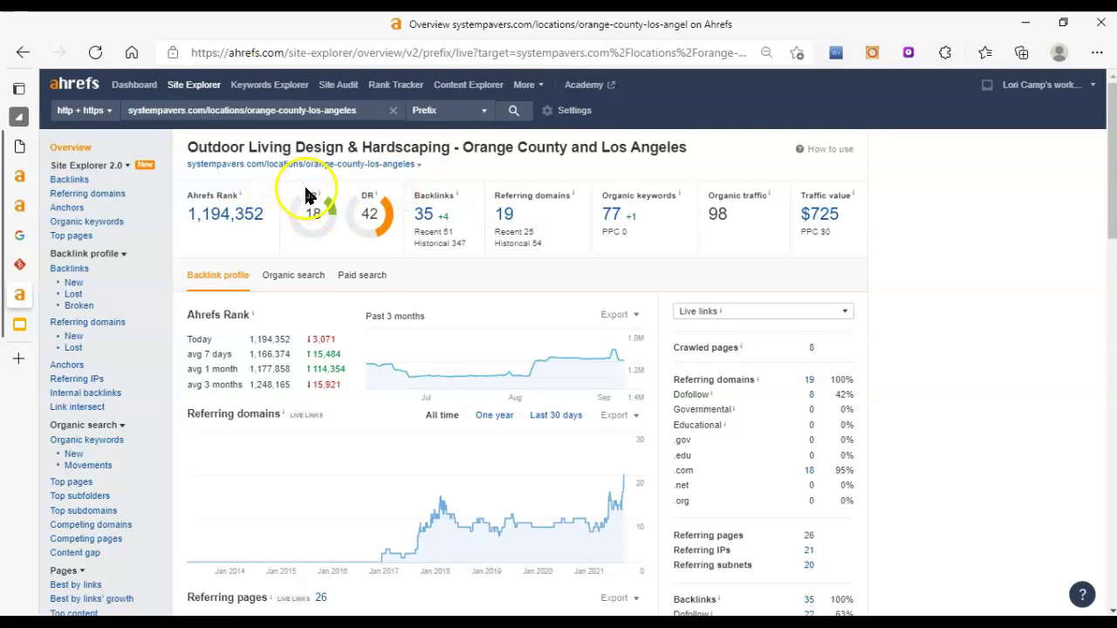
left_click(323, 243)
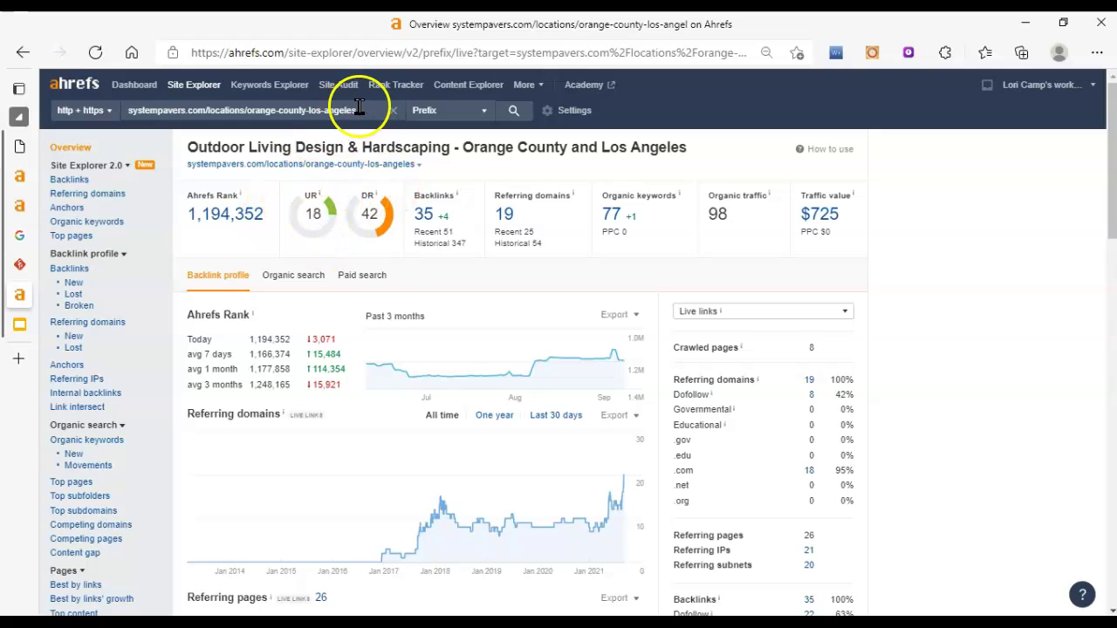
left_click_drag(360, 106, 172, 164)
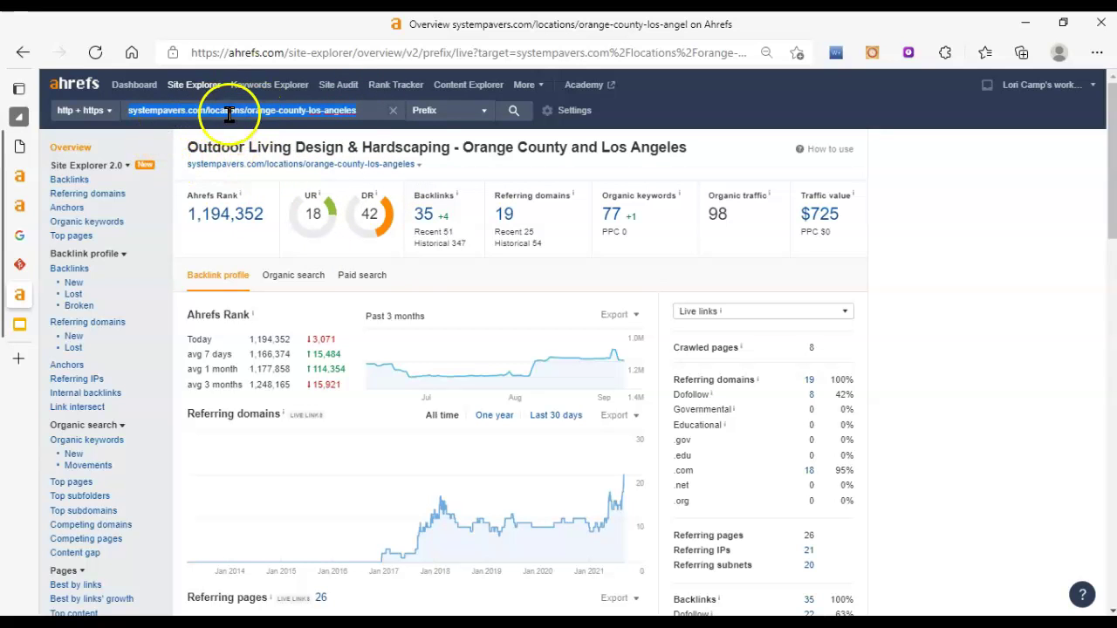
left_click(365, 111)
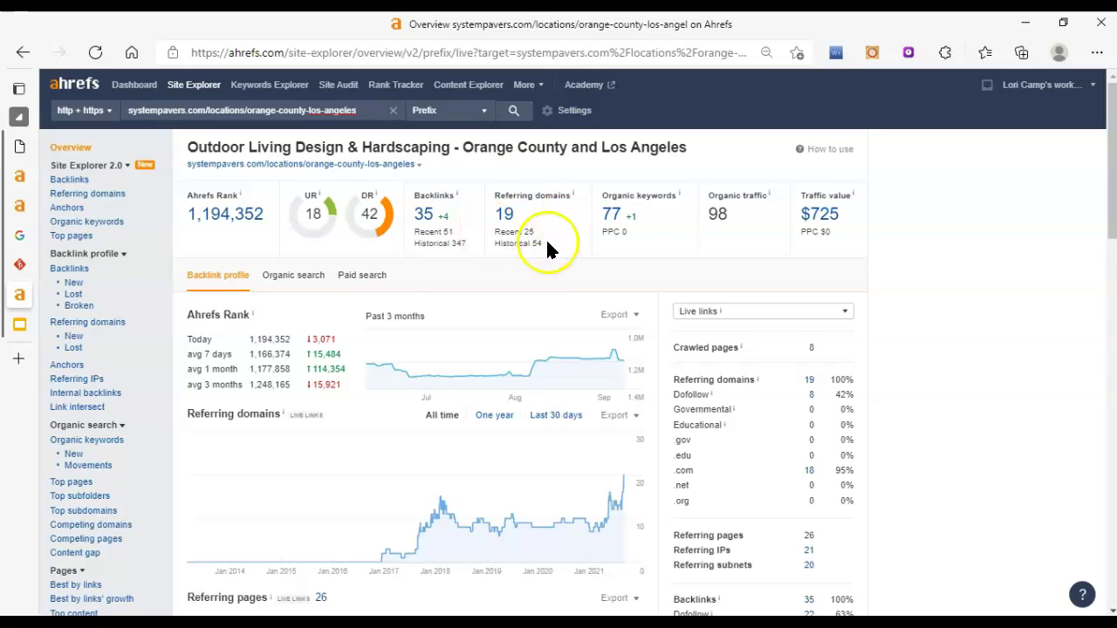
left_click_drag(353, 184, 367, 211)
left_click(348, 190)
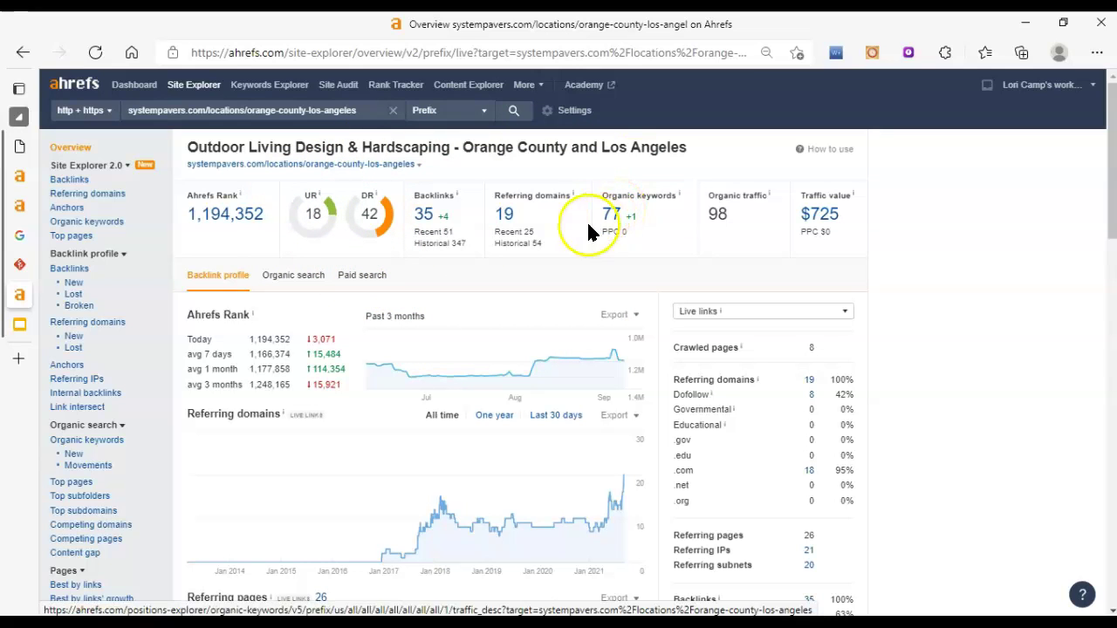
Open the list of domains referring to the System Pavers location page, look through it and return to the overview.
left_click(505, 215)
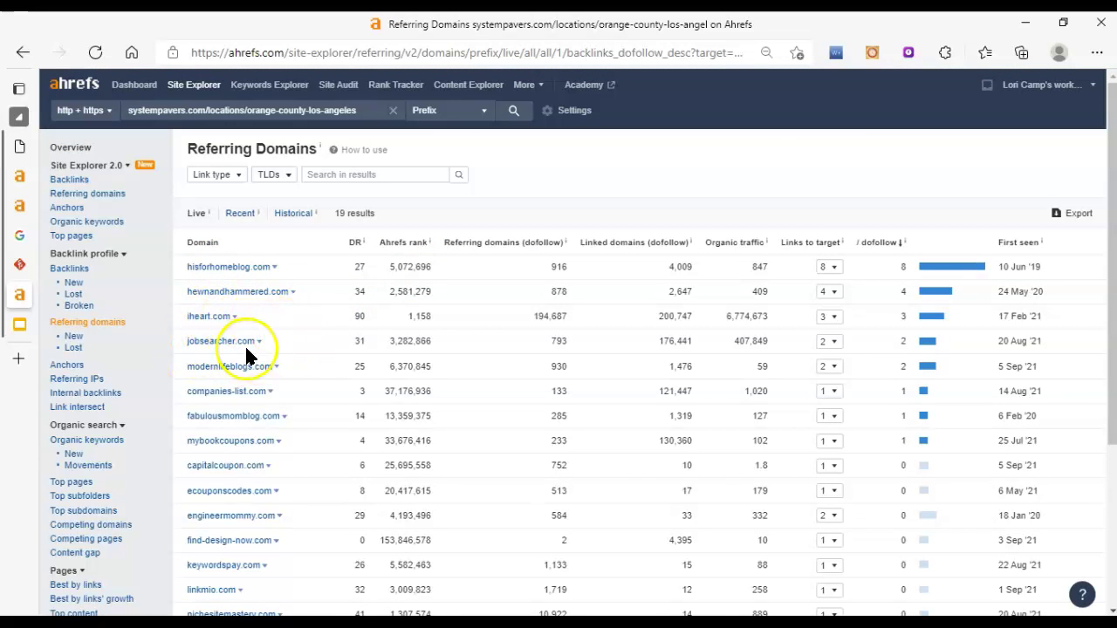
scroll(321, 358, "down", 2)
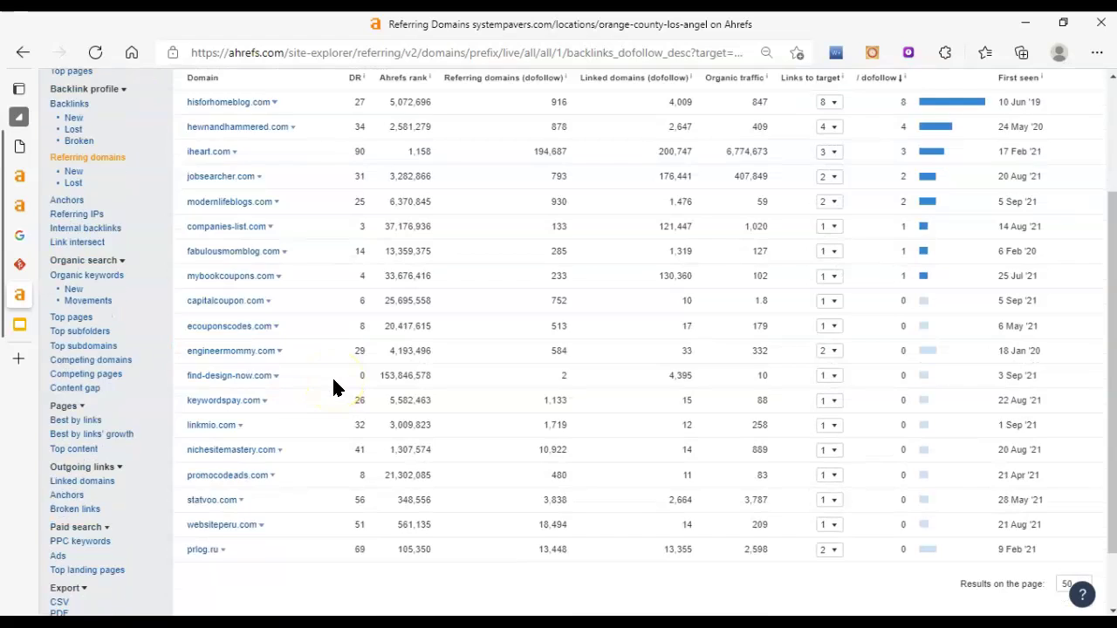
scroll(333, 387, "up", 2)
left_click(257, 98)
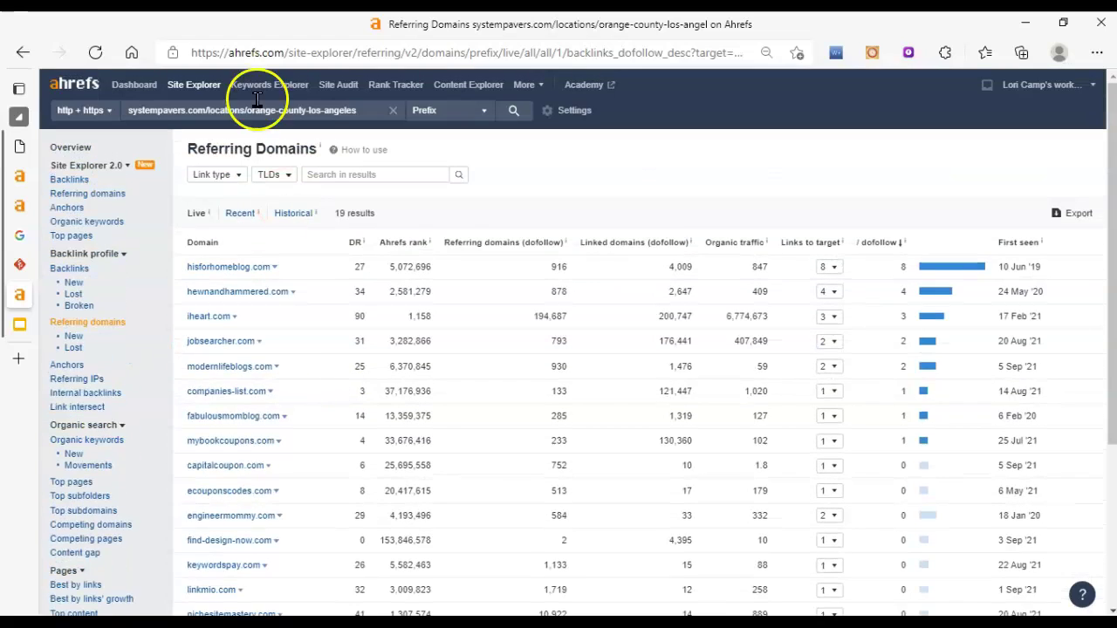
left_click(23, 52)
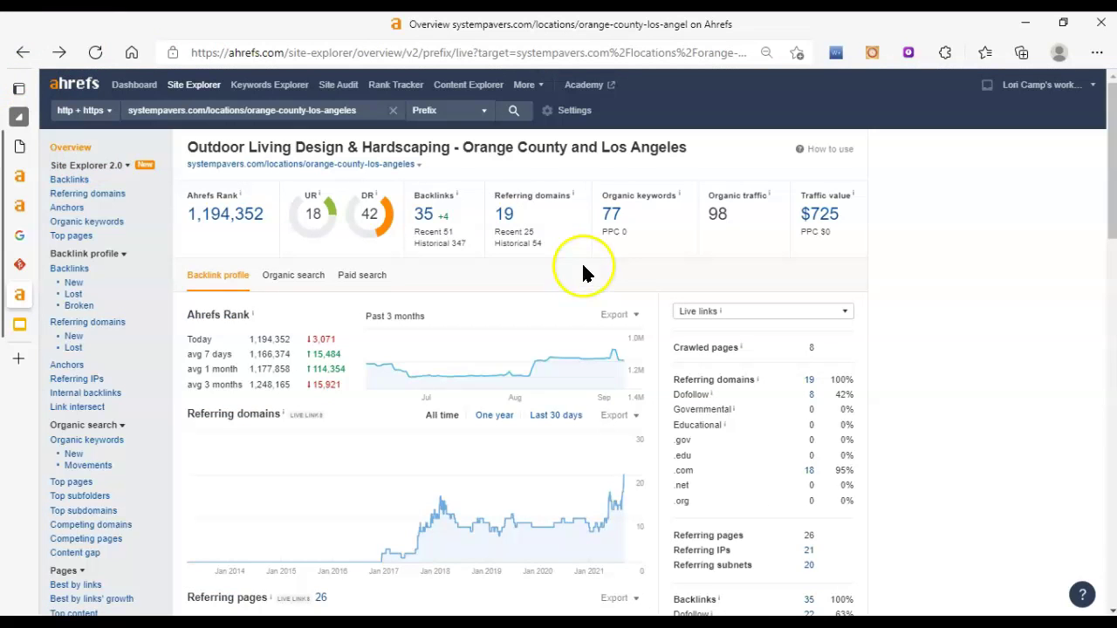
Open the location page's organic keywords and examine the "system pavers santa ana ca" keyword and the volume for "pavers orange county ca".
left_click(609, 219)
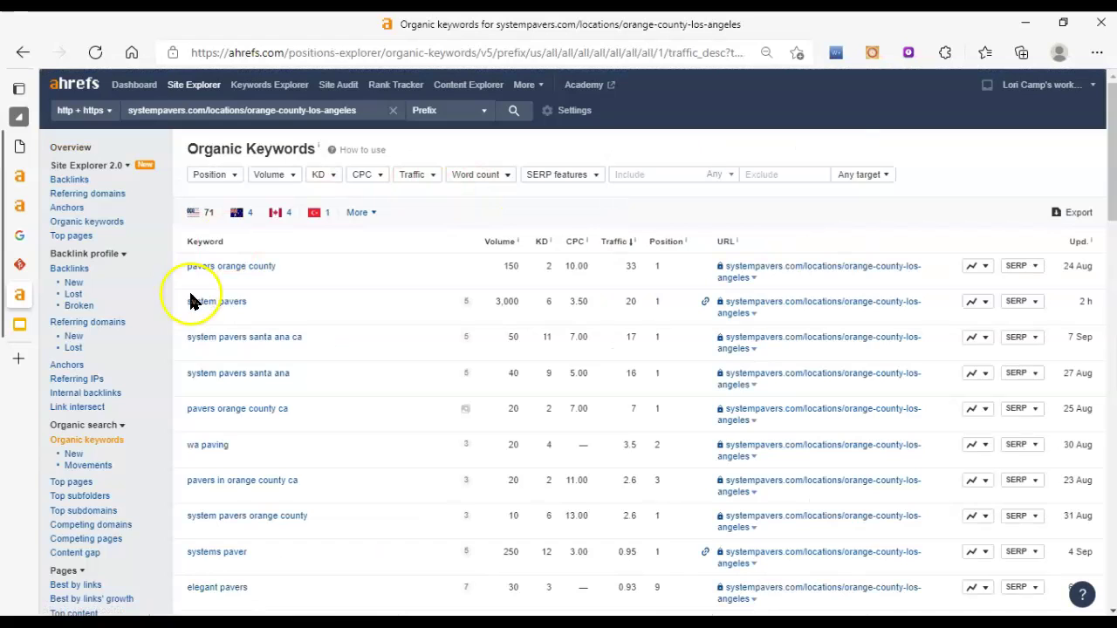
scroll(270, 301, "down", 1)
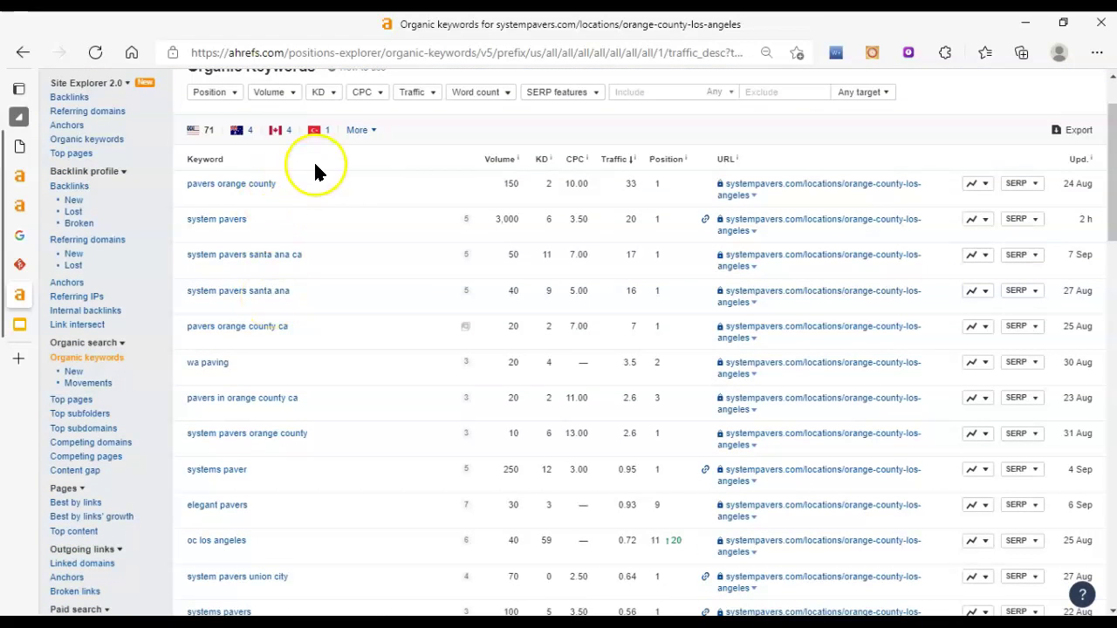
double_click(344, 253)
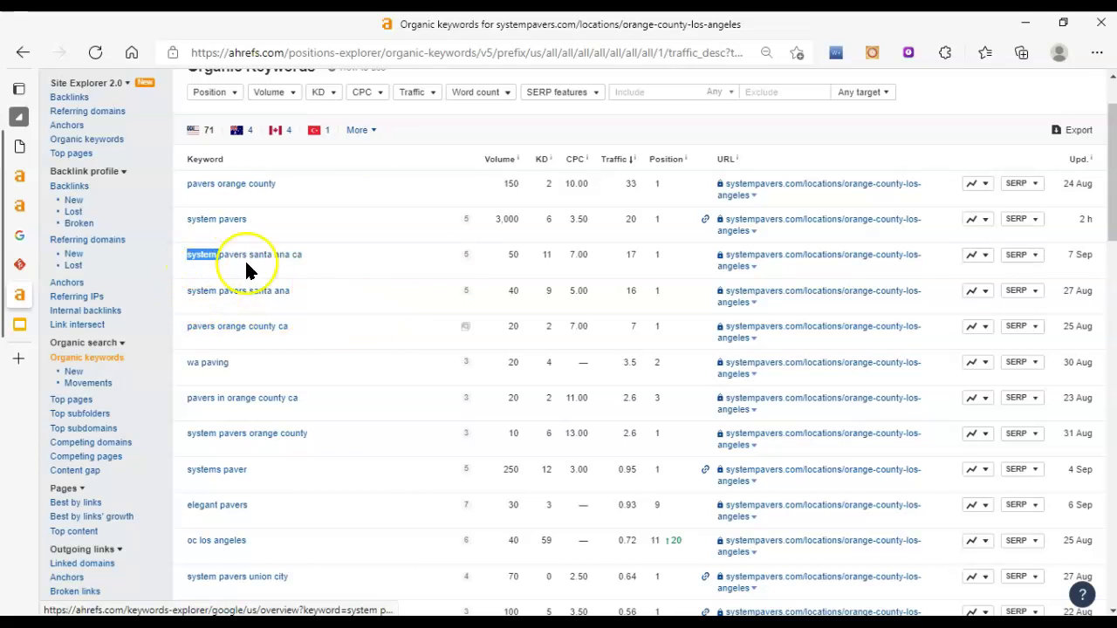
left_click(341, 255)
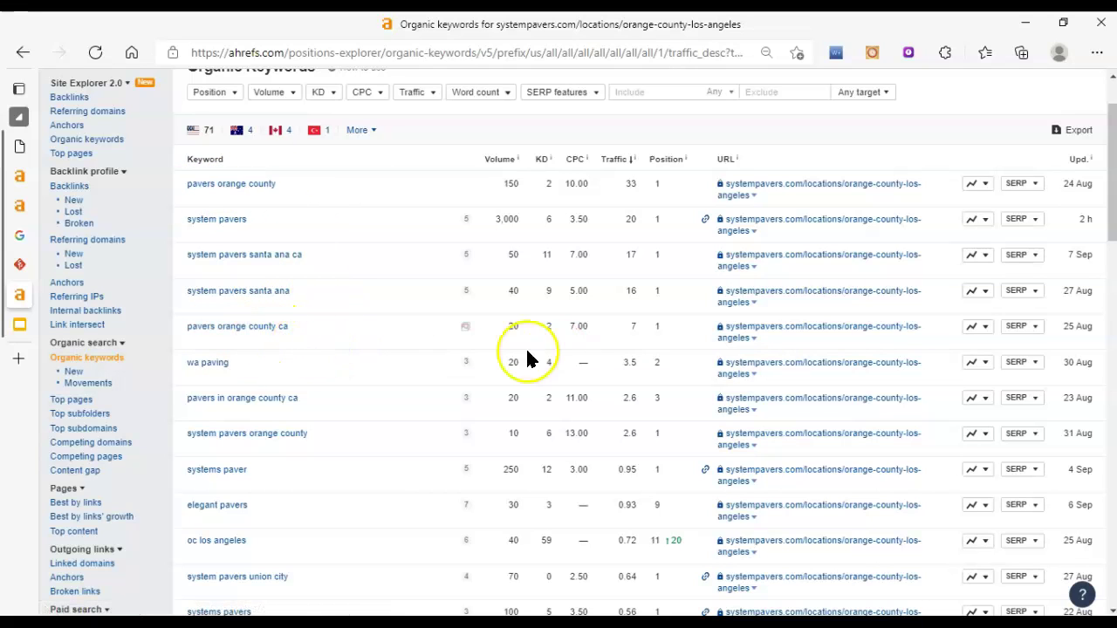
double_click(513, 326)
left_click(526, 337)
Compare the top organic keywords and check the search volume of "system pavers".
scroll(448, 340, "down", 1)
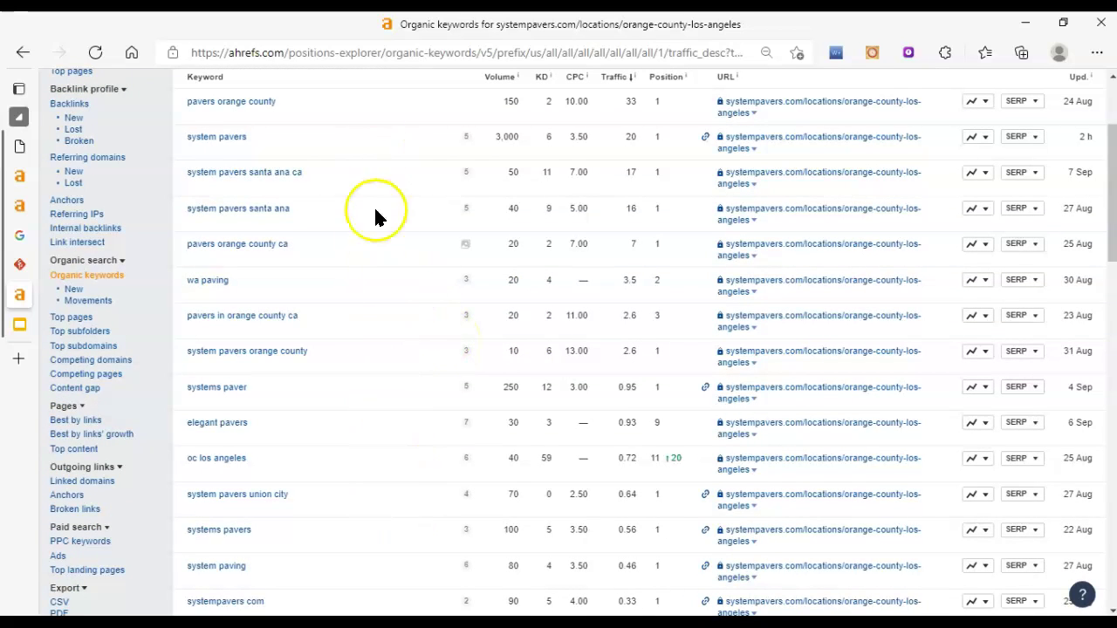
scroll(409, 301, "up", 2)
scroll(410, 307, "down", 1)
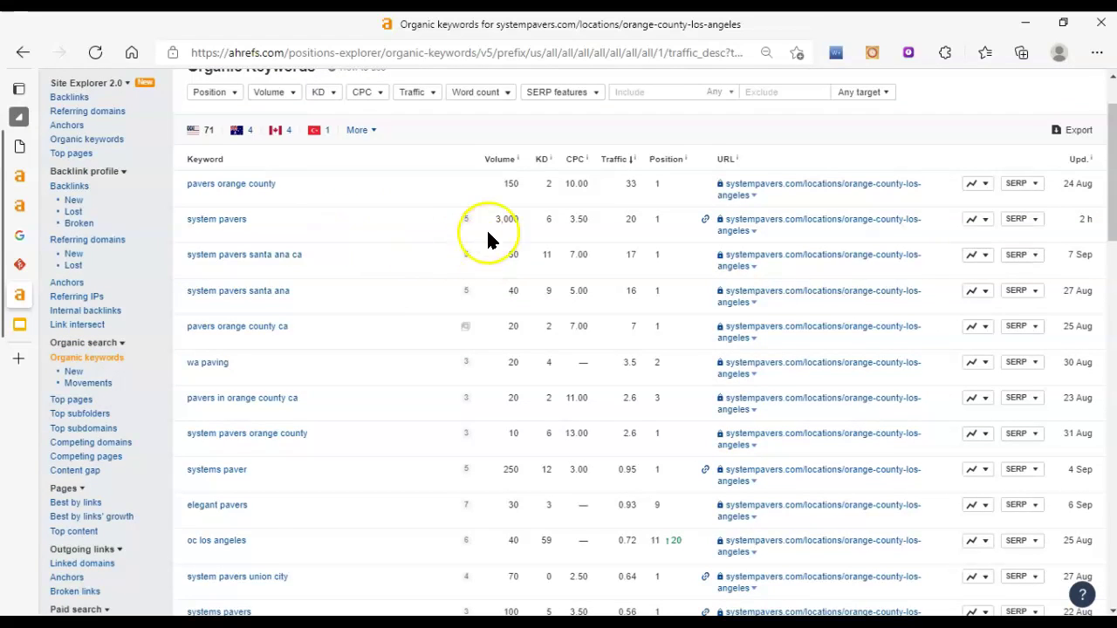
left_click_drag(496, 219, 523, 219)
left_click(518, 221)
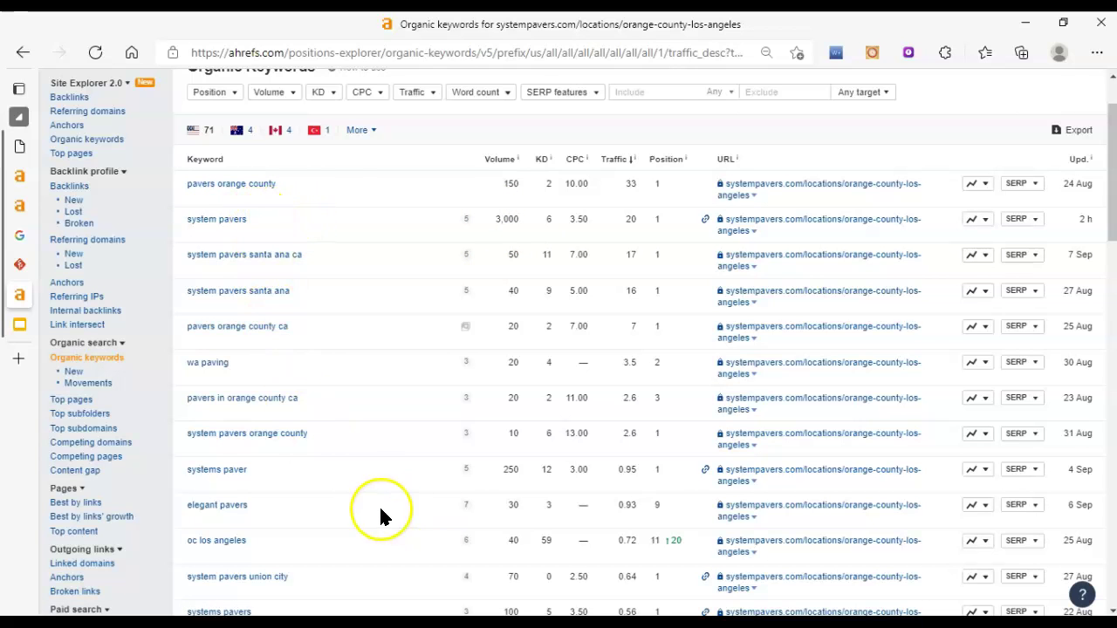
Review the keywords further down the organic keywords list and return to the top entries.
scroll(384, 502, "down", 2)
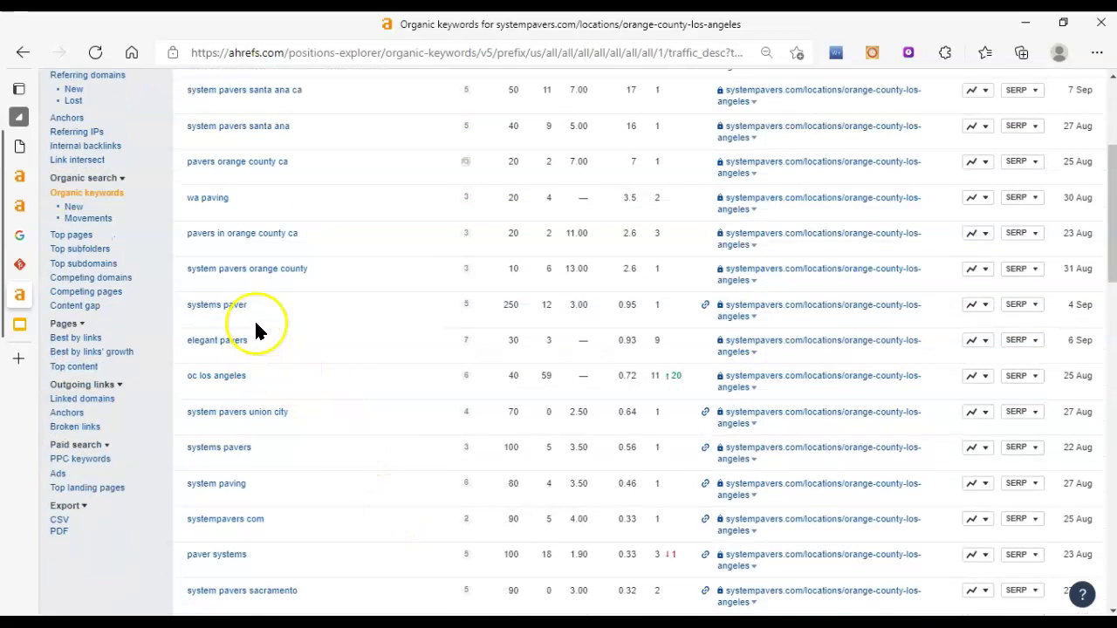
left_click(427, 363)
left_click(391, 389)
scroll(392, 384, "up", 3)
scroll(394, 388, "down", 1)
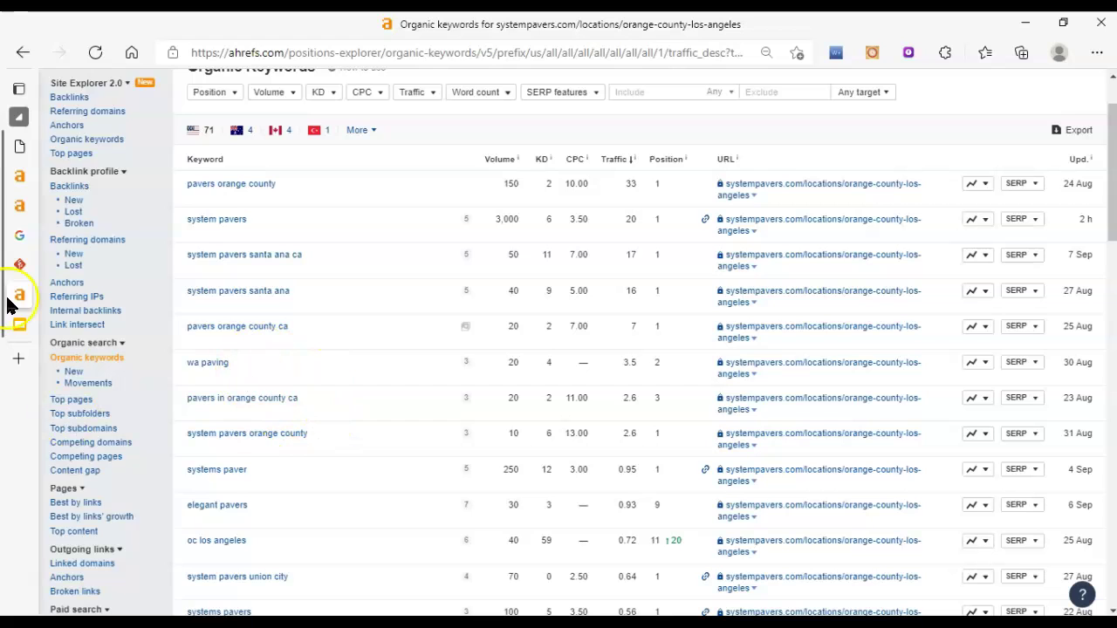
Switch to the Contact_Slide presentation in Google Slides and view the three steps to generating more clients.
left_click(91, 324)
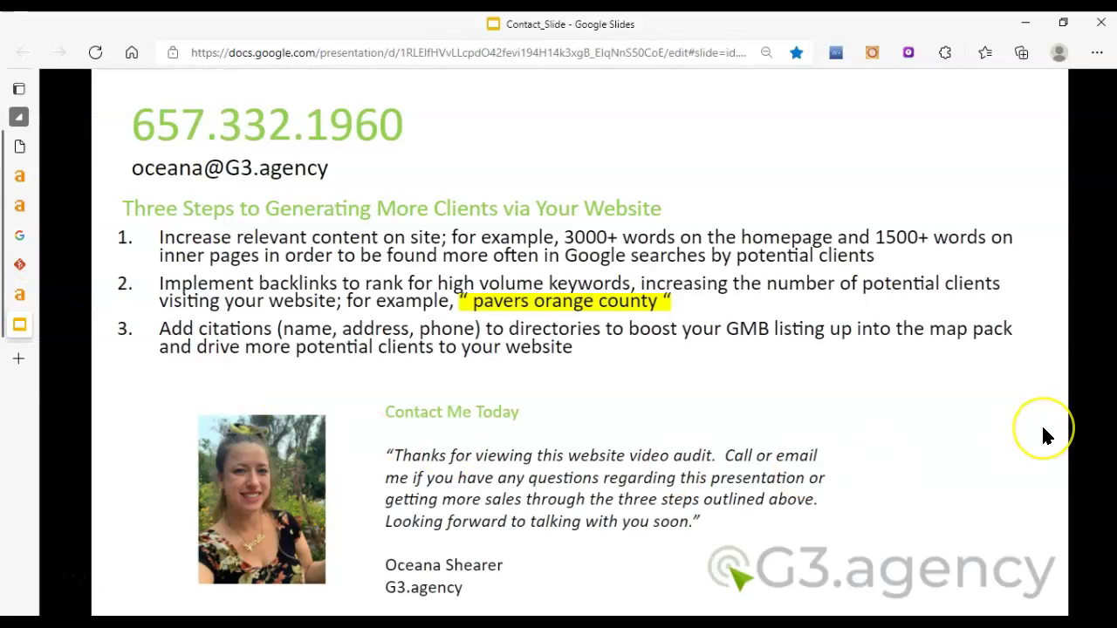